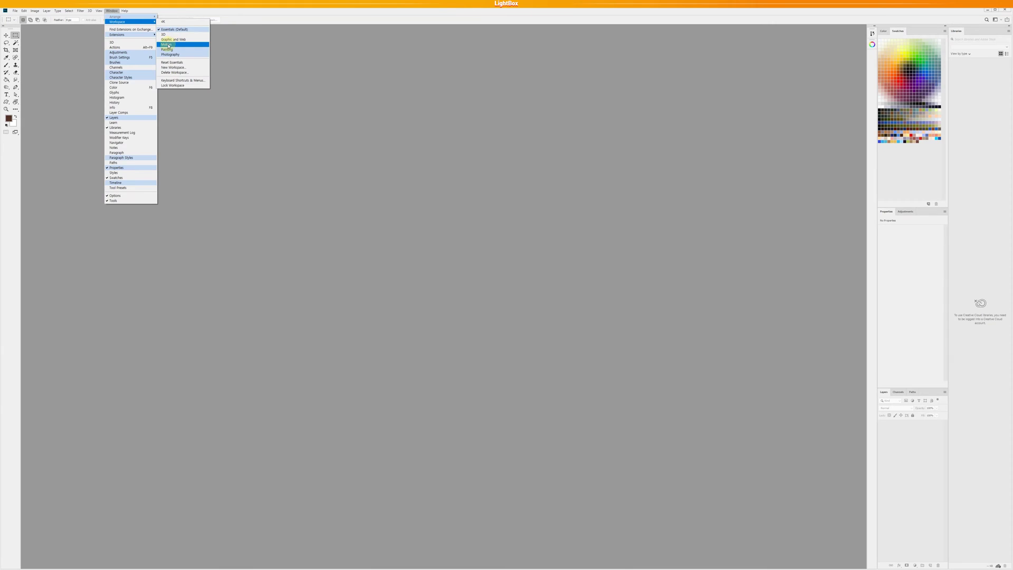
Step: Try out the Photography workspace and the Painting workspace
left_click(112, 11)
mouse_move(129, 22)
left_click(176, 55)
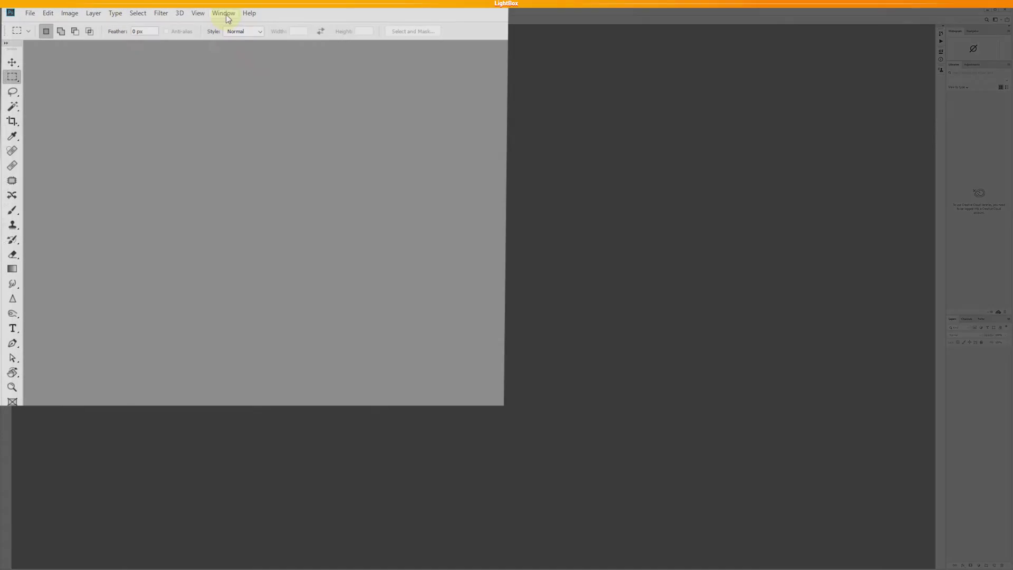
left_click(112, 11)
mouse_move(234, 34)
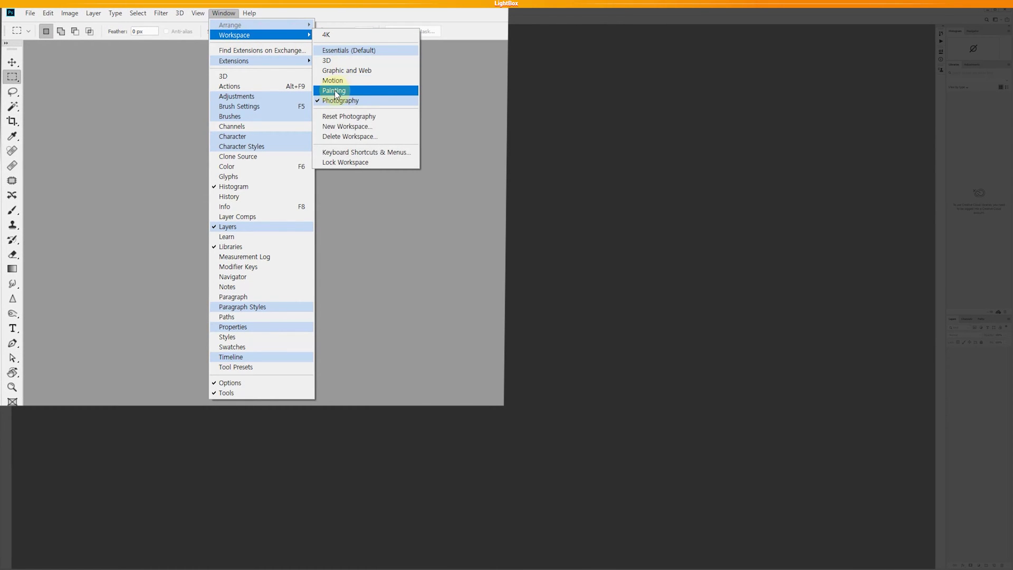
left_click(369, 91)
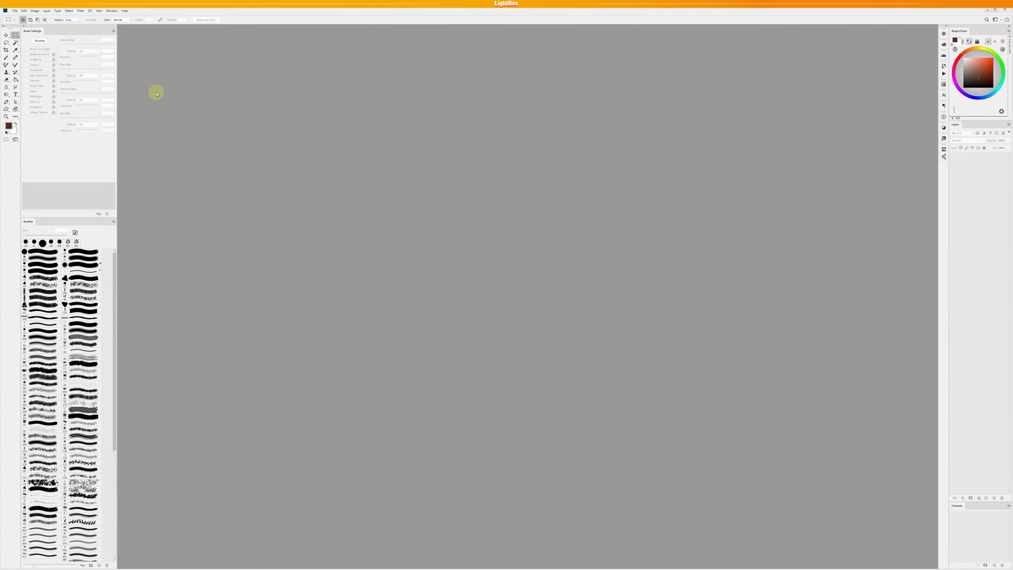
Step: Switch to the custom 4K workspace
left_click(113, 11)
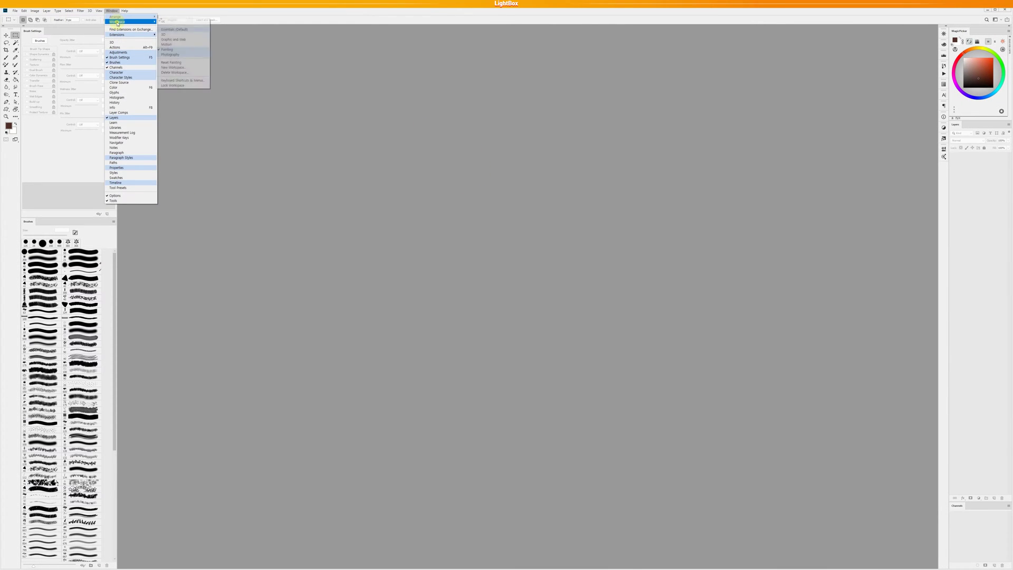
left_click(166, 22)
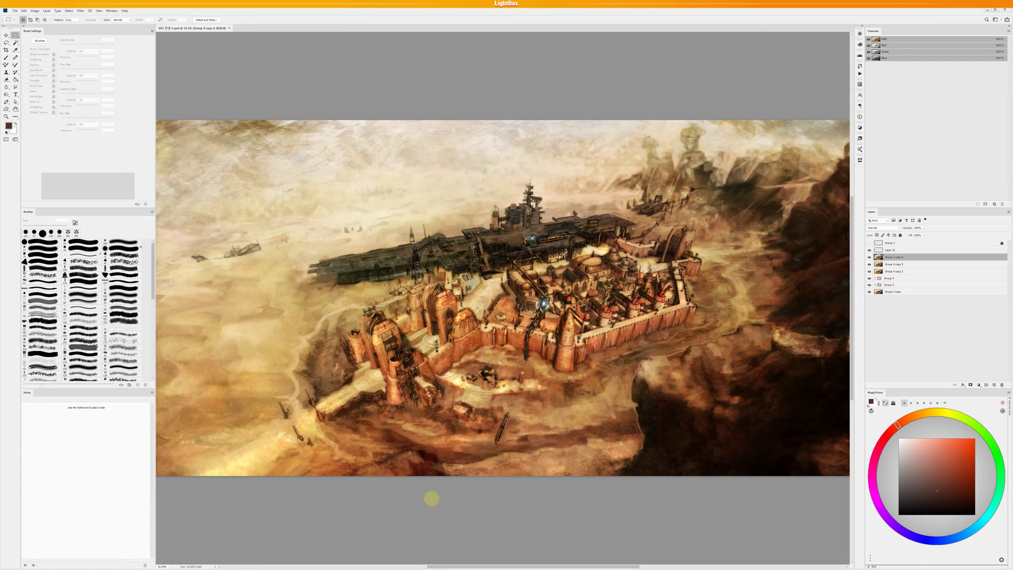
Step: Examine the width, height and resolution of the desert fortress painting in the Image Size settings
key("ctrl+alt+i")
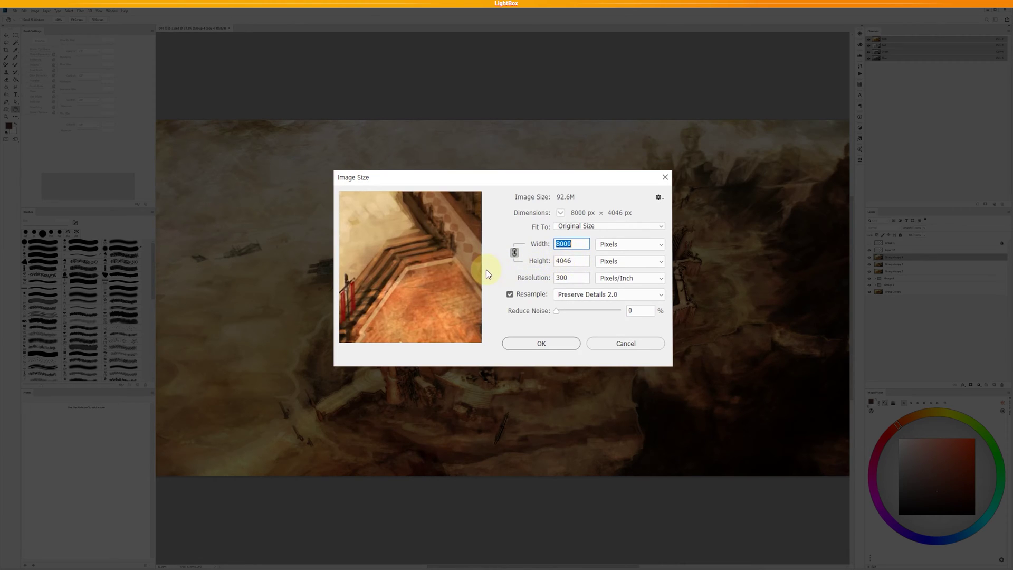
left_click(576, 259)
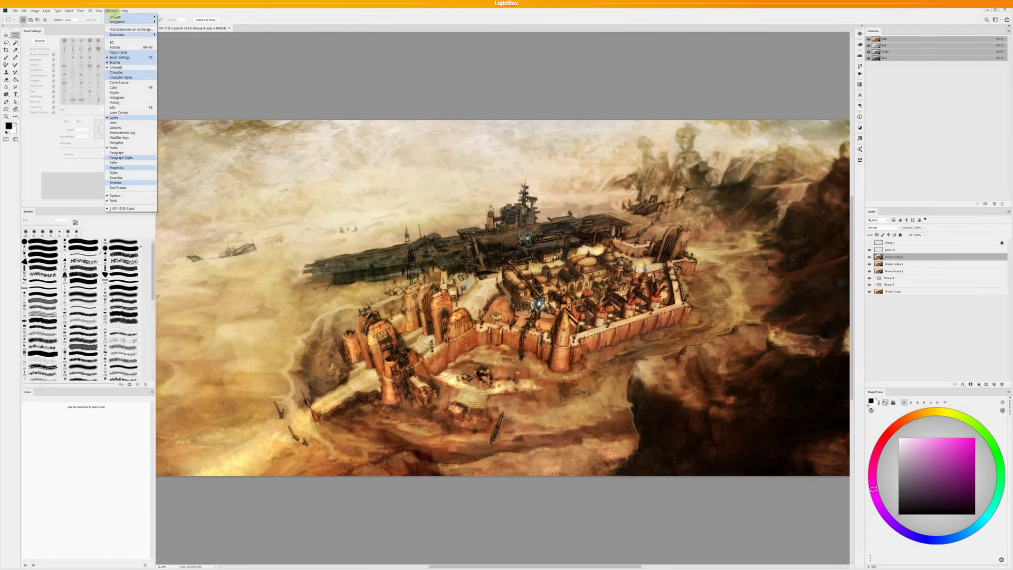
mouse_move(129, 22)
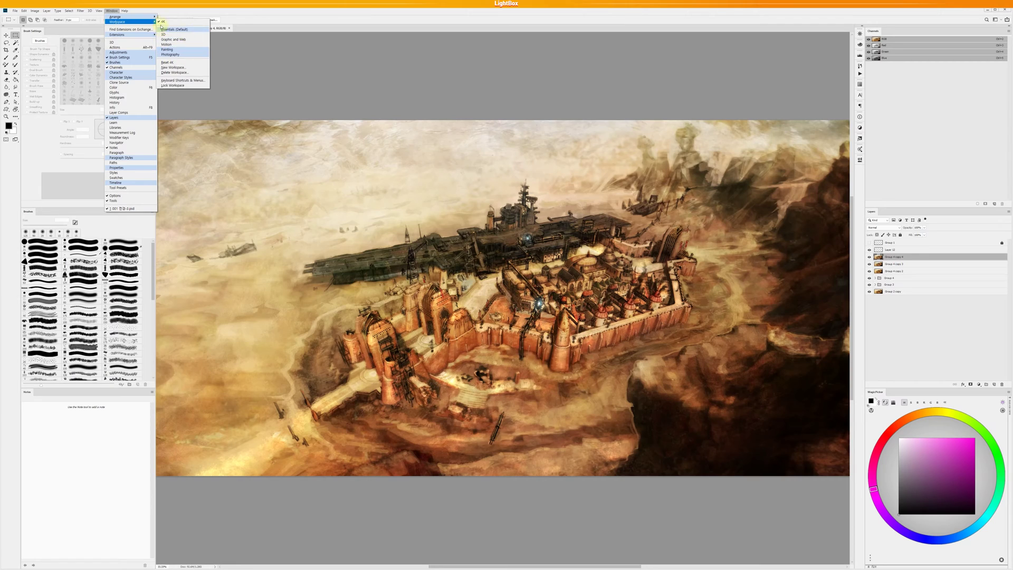
left_click(231, 50)
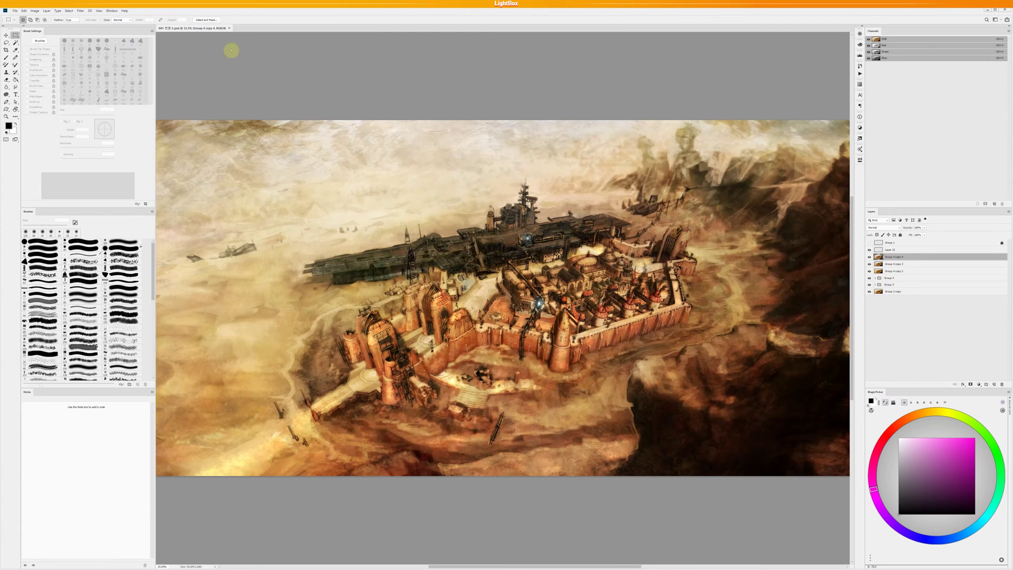
left_click(15, 12)
left_click(24, 17)
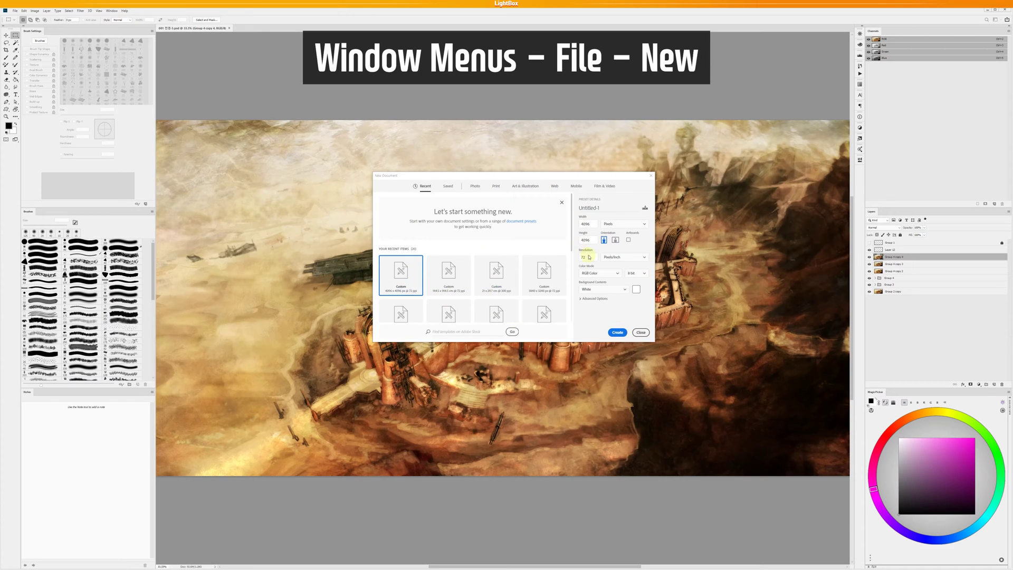
left_click(642, 332)
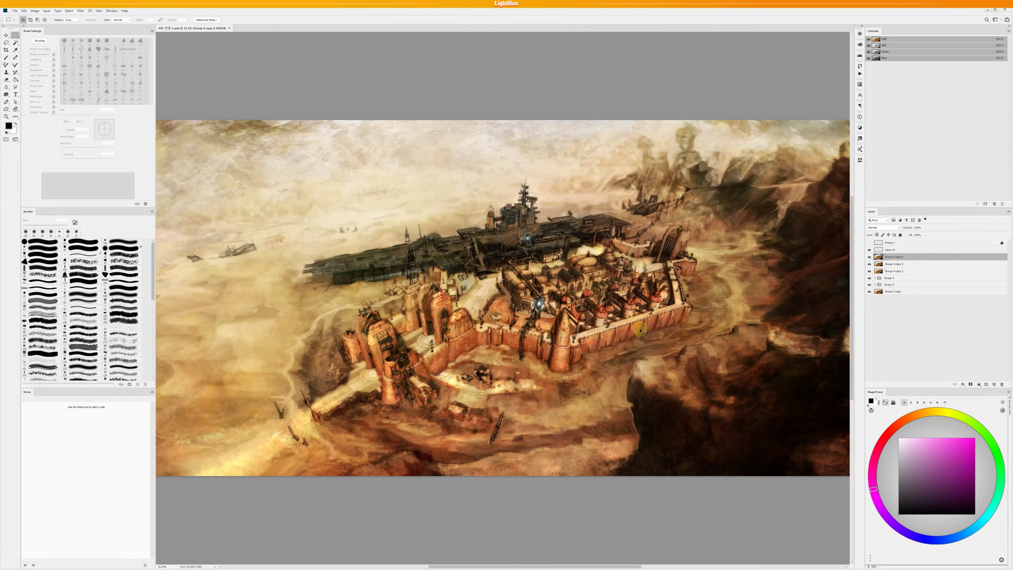
Step: Start a new document named aaa with its dimensions measured in pixels
key("ctrl+n")
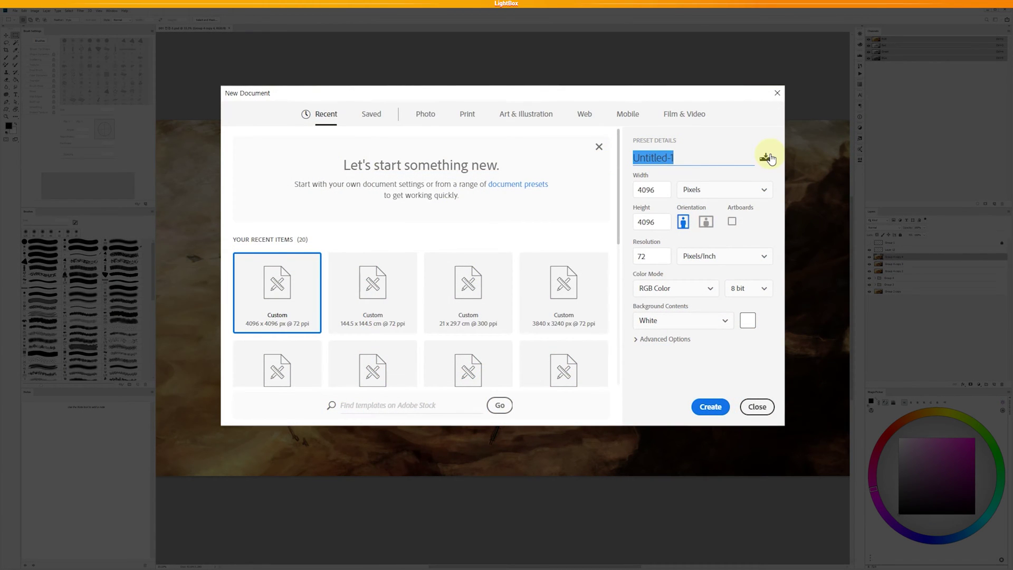
type("aaa")
key("Tab")
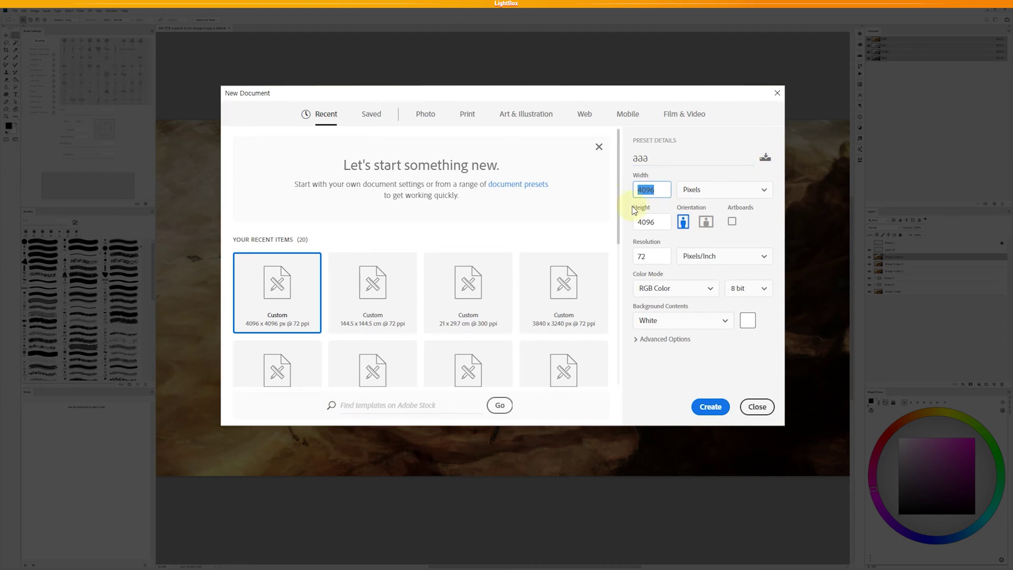
left_click(750, 190)
left_click(715, 212)
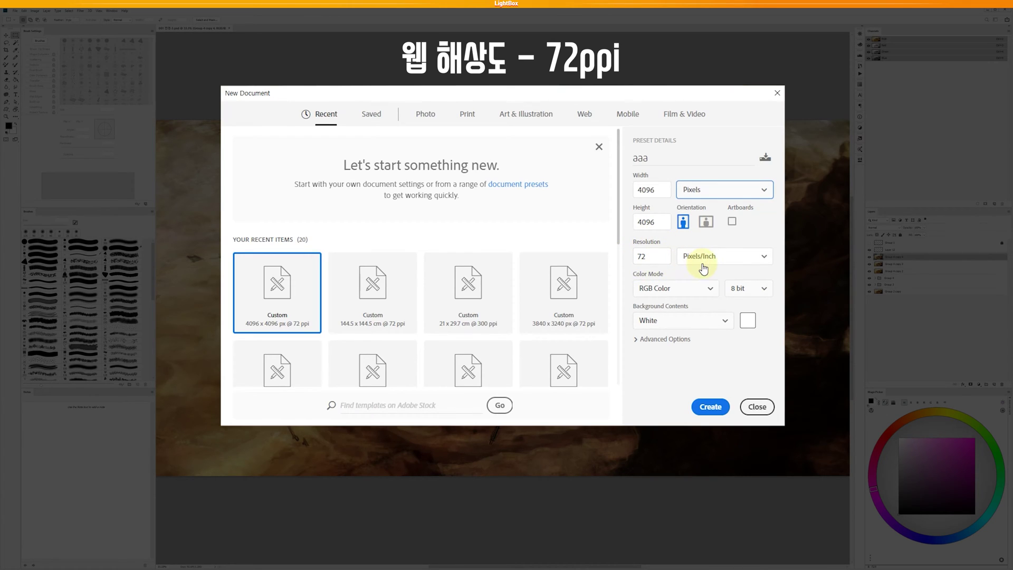
Step: Try a resolution of 300 pixels/inch for the new document, change it to 72 and create the document
double_click(652, 256)
type("300")
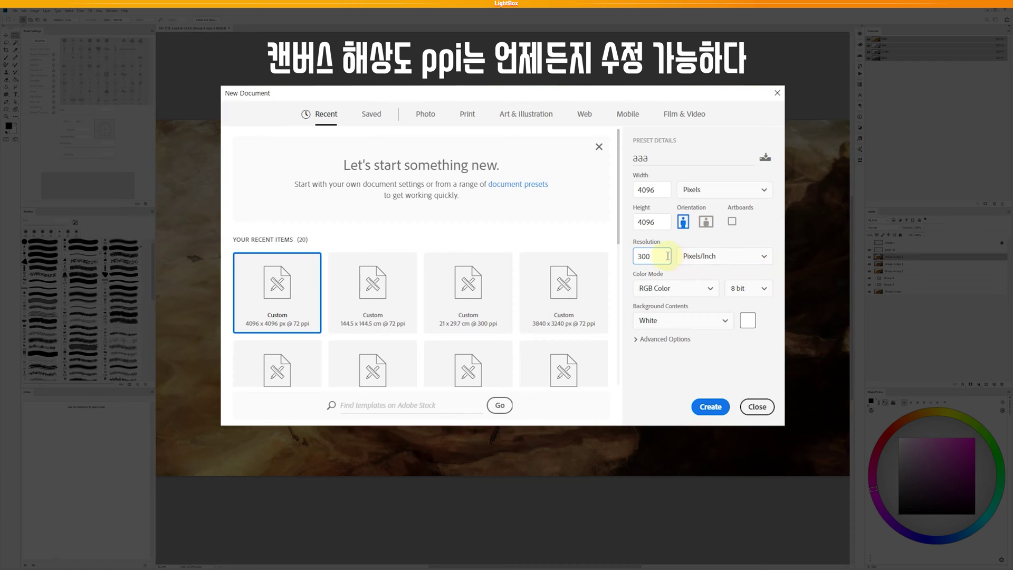
left_click_drag(638, 257, 719, 272)
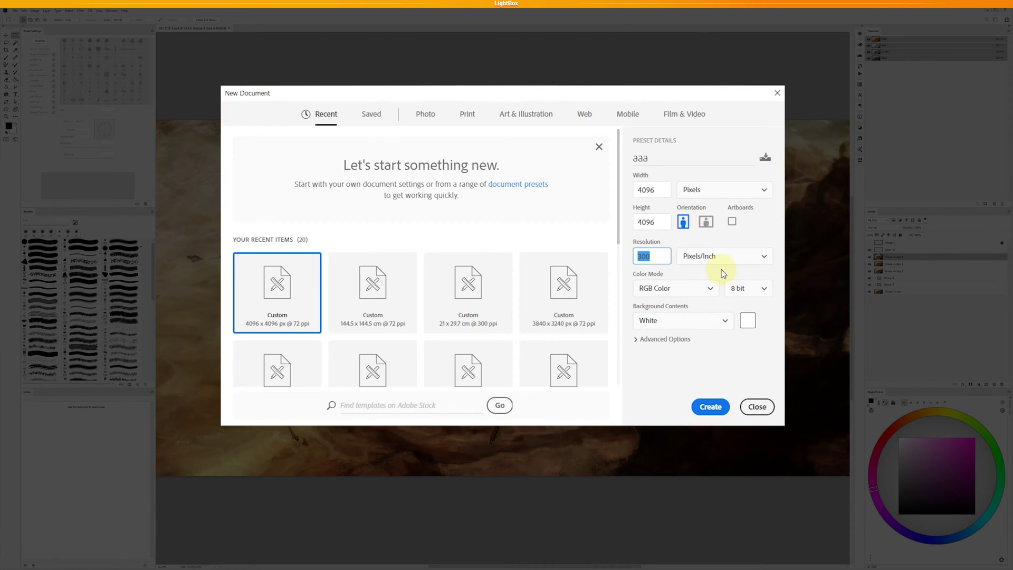
type("72")
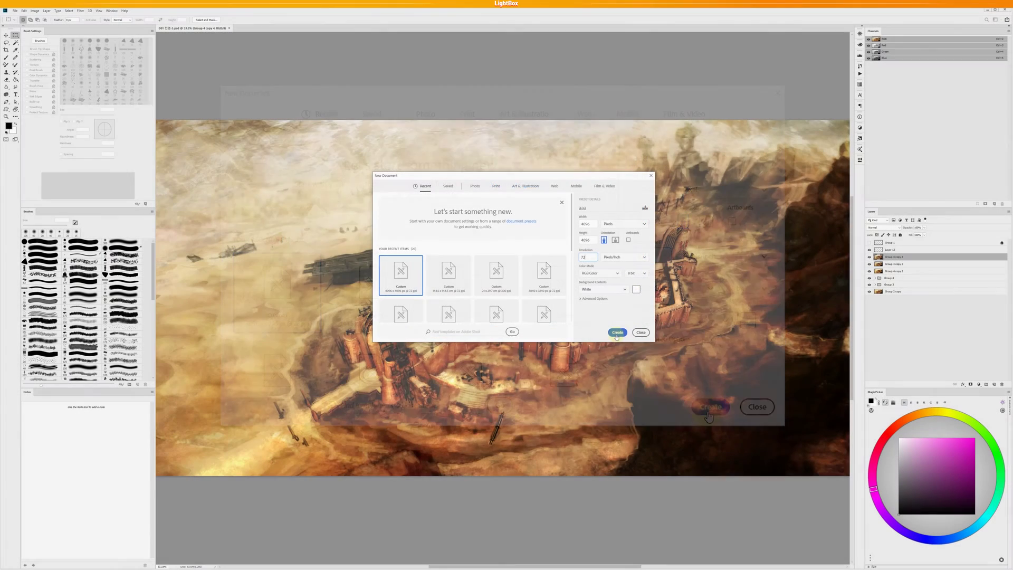
left_click(618, 330)
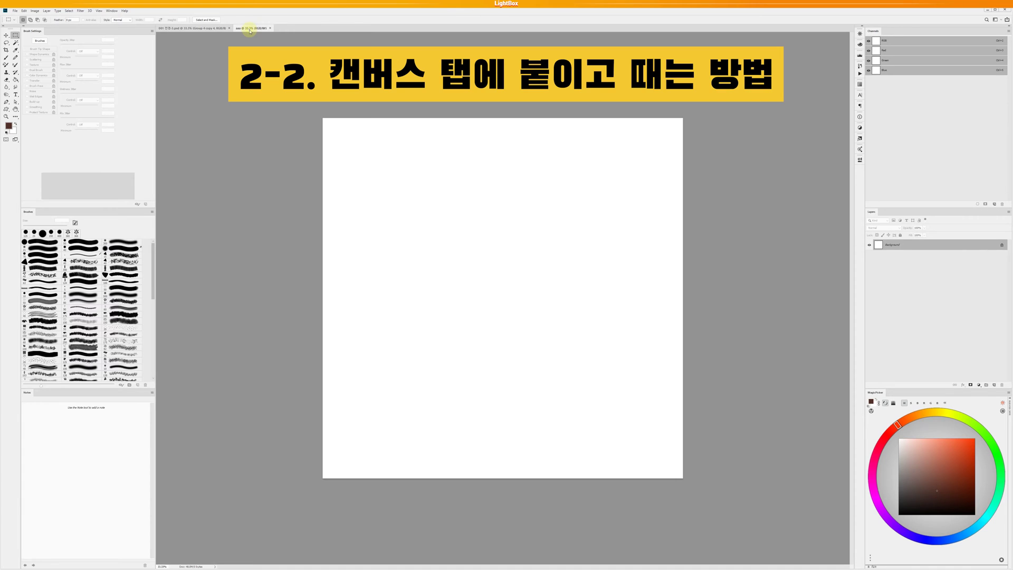
Step: Float the aaa document in its own window and dock it back beside the painting's tab
left_click_drag(250, 31, 283, 57)
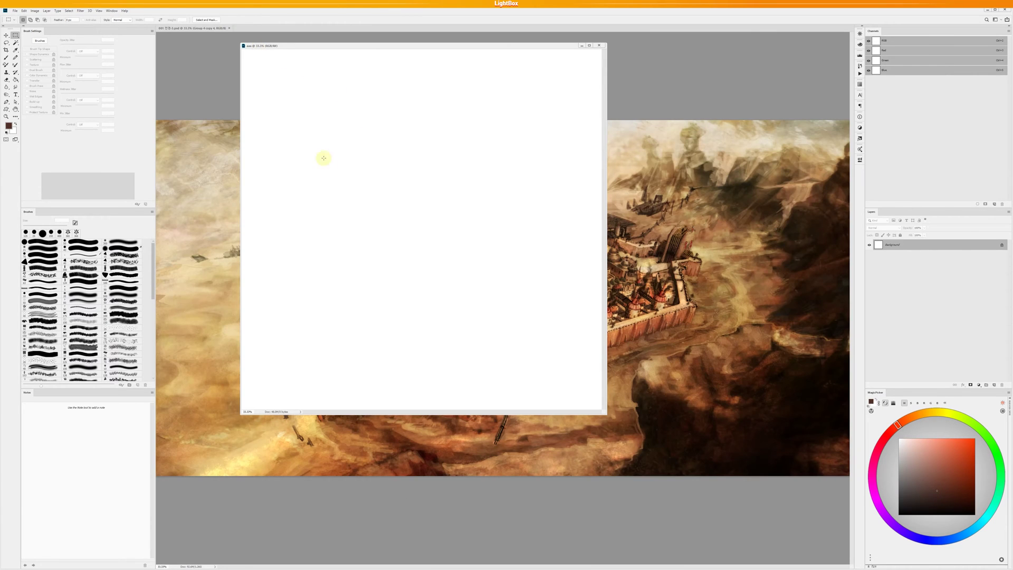
left_click_drag(259, 47, 255, 28)
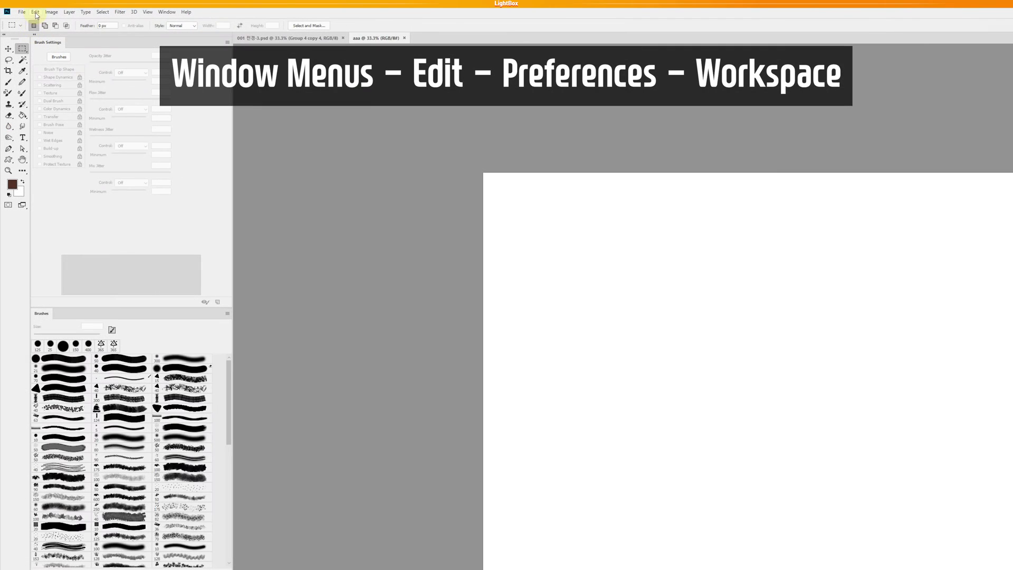
Step: Review the Open Documents as Tabs option in the Workspace preferences
left_click(36, 12)
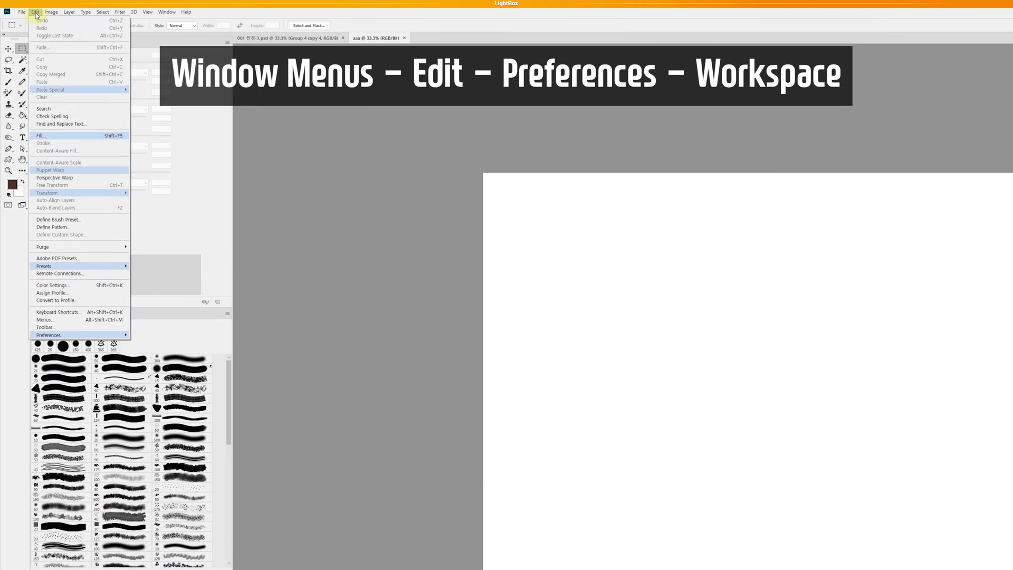
mouse_move(60, 336)
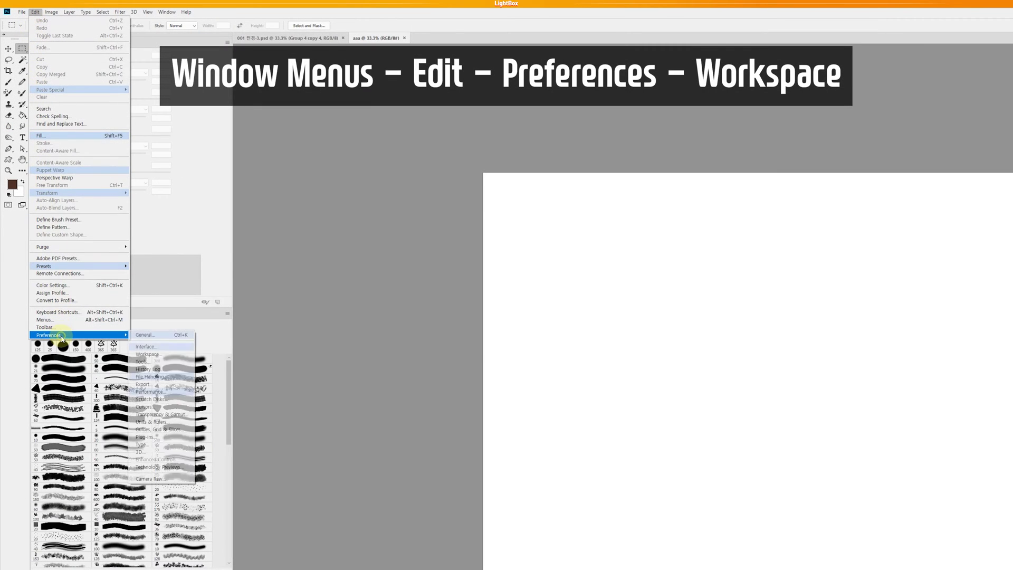
left_click(145, 356)
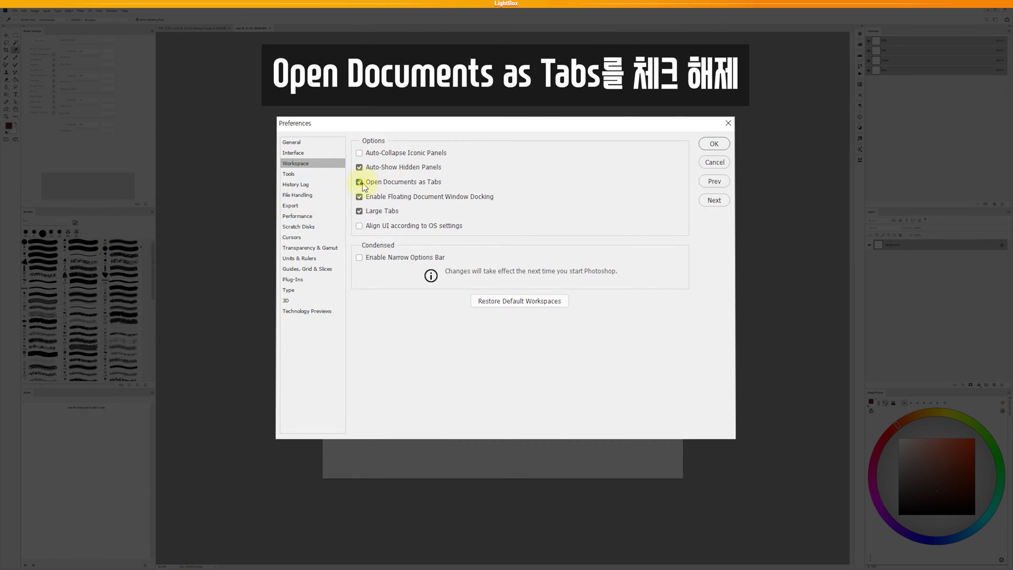
left_click(716, 145)
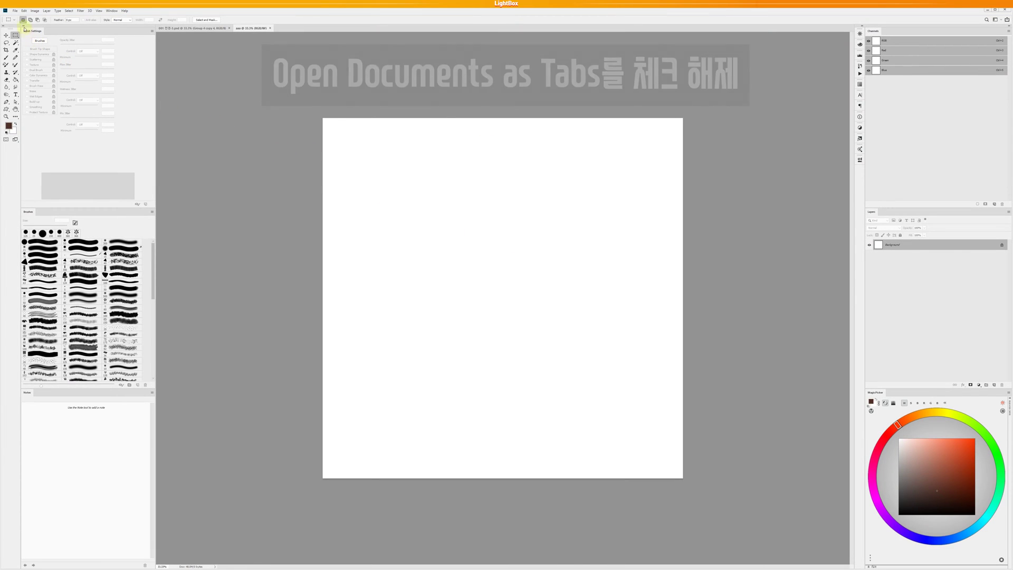
left_click(24, 10)
mouse_move(53, 228)
left_click(106, 235)
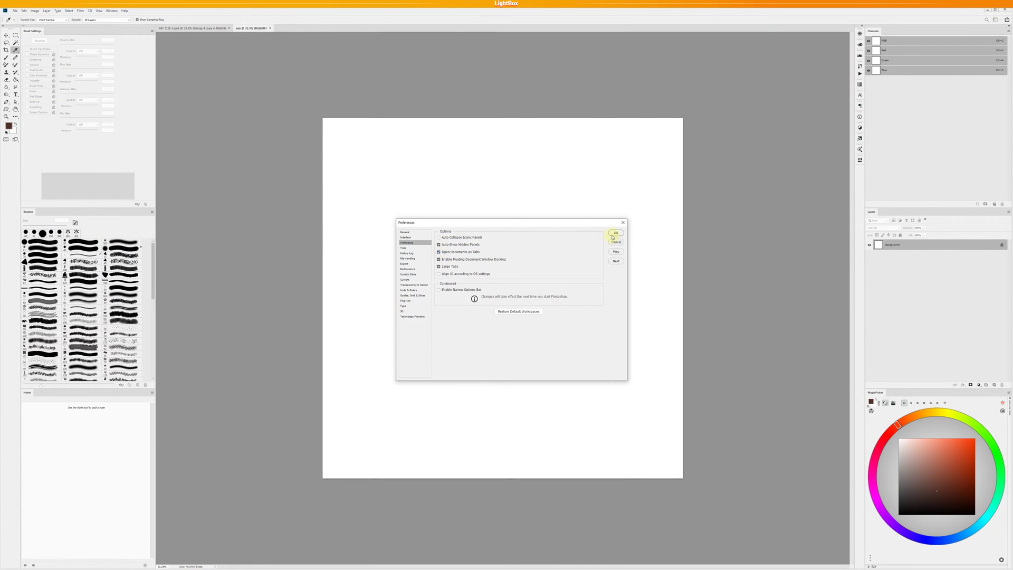
left_click(614, 234)
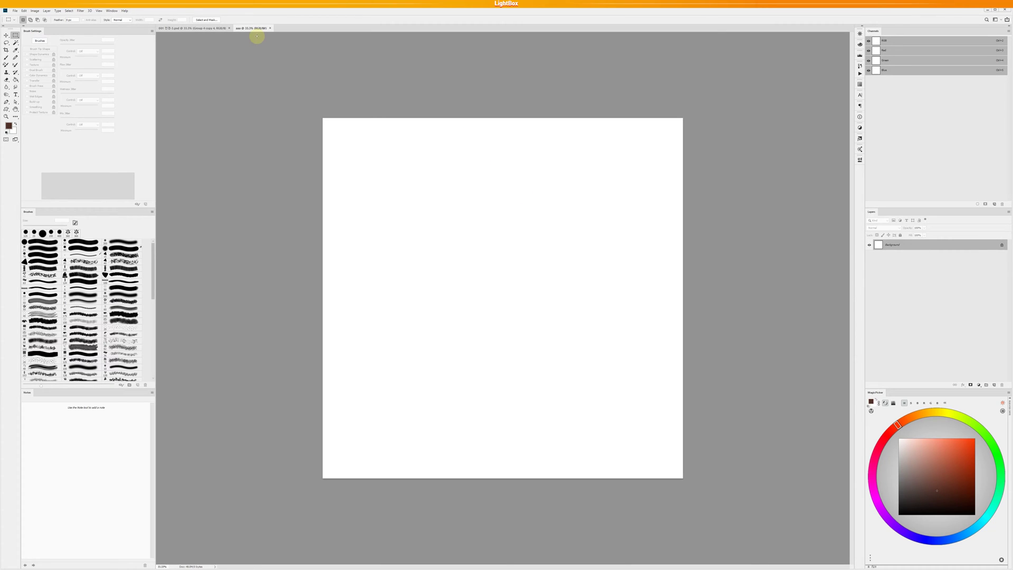
Step: Switch back and forth between the desert fortress painting and the aaa document
left_click(225, 28)
left_click(249, 31)
key("ctrl+Tab")
key("ctrl+Tab")
key("ctrl+Tab")
key("ctrl+Tab")
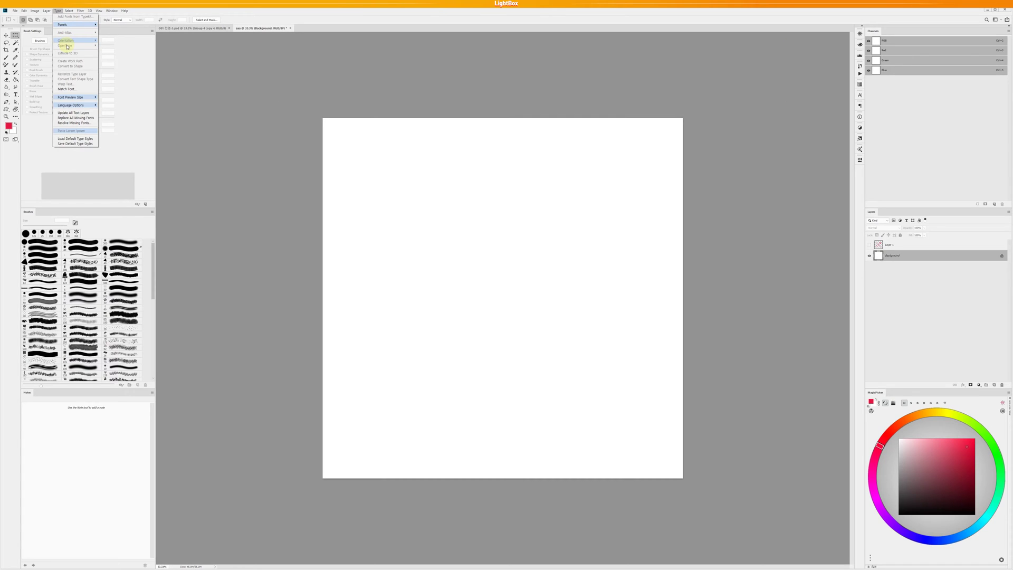
Step: Open the application menu customization and choose Blue as the color of the Filter Gallery command
mouse_move(74, 105)
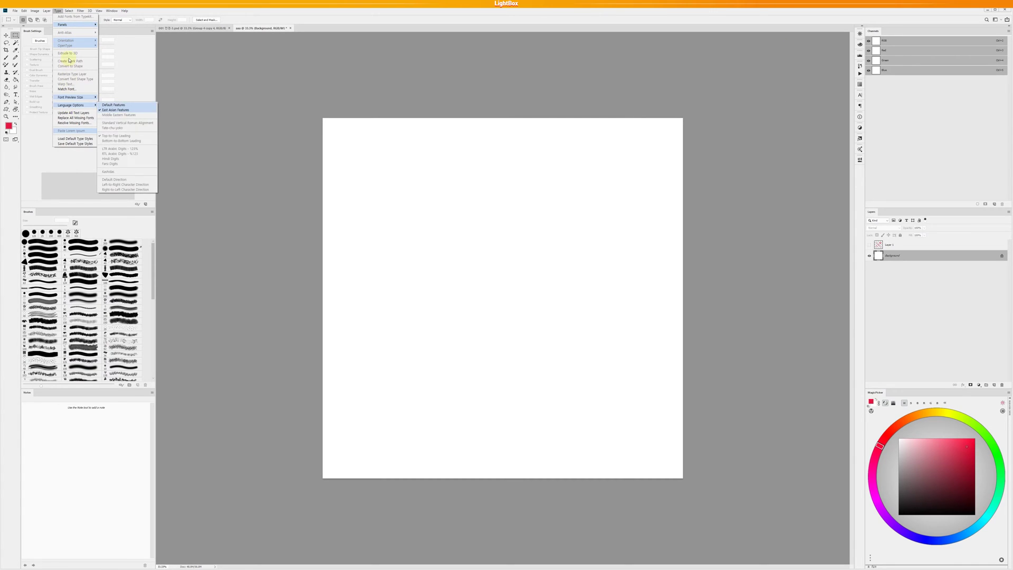
mouse_move(23, 11)
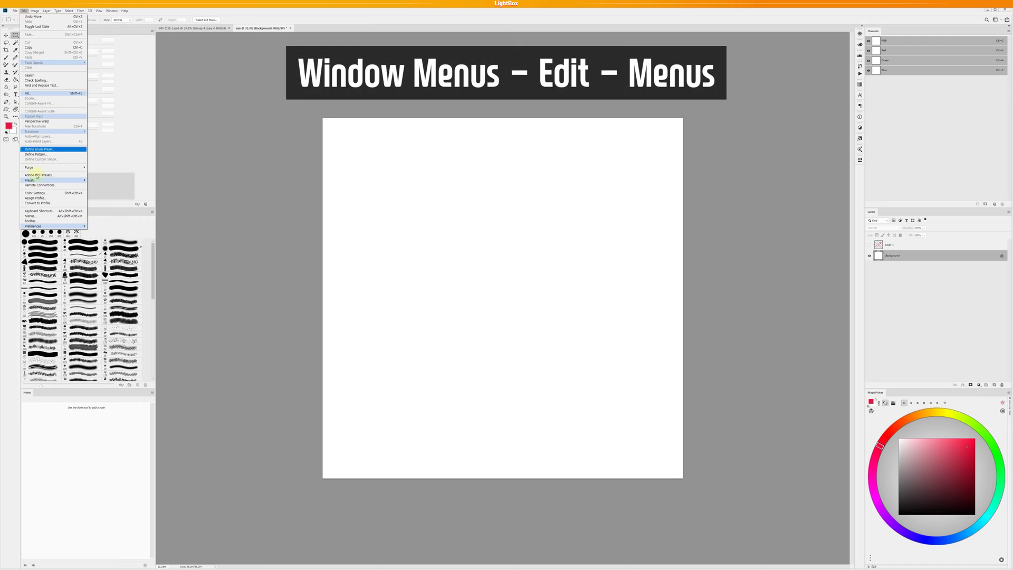
left_click(30, 216)
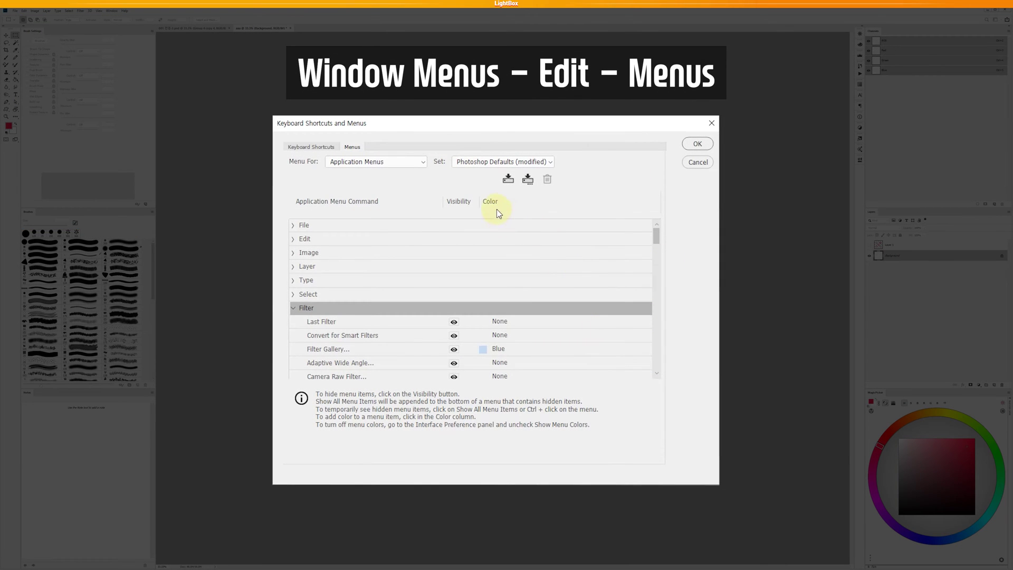
left_click(509, 353)
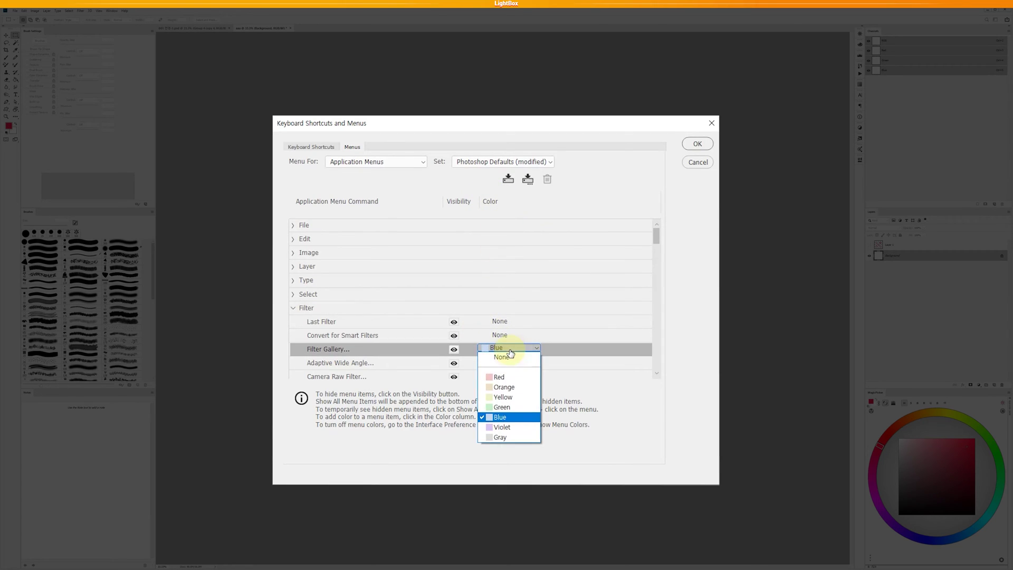
left_click(508, 418)
Step: Set the menu color of the Filter menu's Blur submenu to Red
scroll(561, 351, "down", 5)
scroll(562, 355, "down", 5)
scroll(563, 355, "up", 2)
scroll(563, 355, "down", 3)
scroll(563, 355, "down", 4)
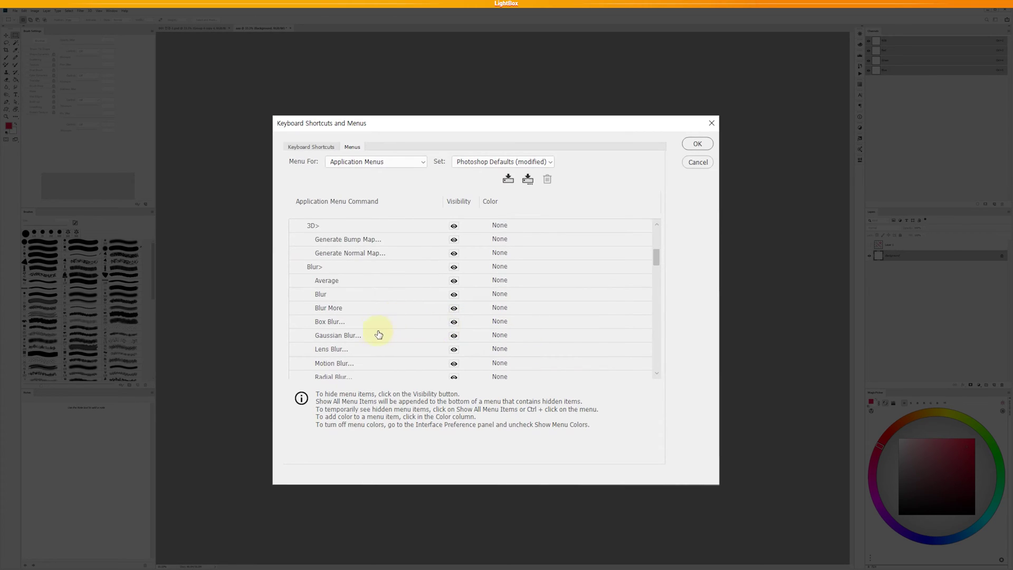
left_click(499, 267)
left_click(498, 267)
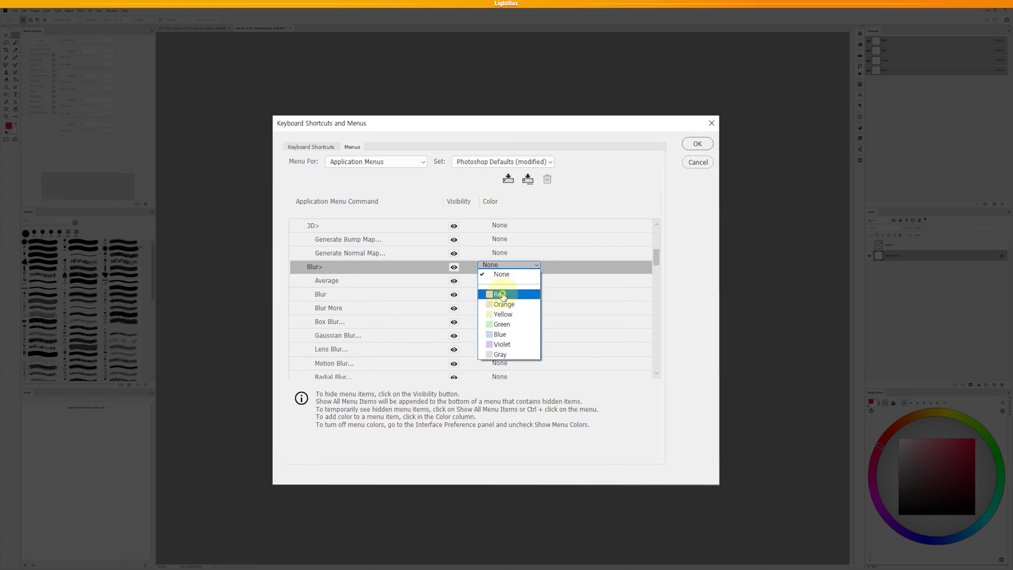
left_click(501, 291)
Step: Set the menu color of Gaussian Blur to Red and apply the menu customization
left_click(511, 337)
left_click(511, 338)
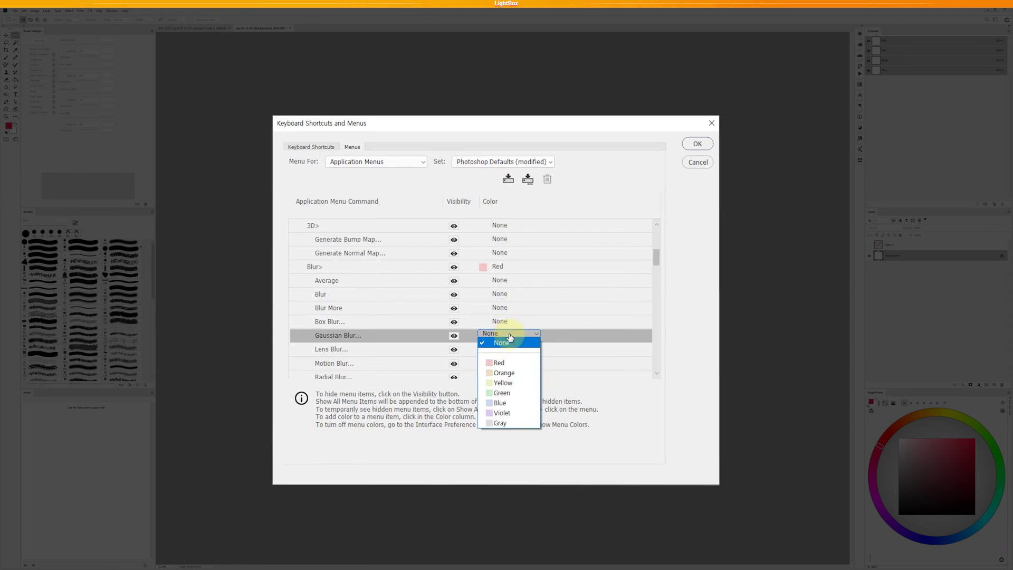
left_click(502, 360)
left_click(695, 145)
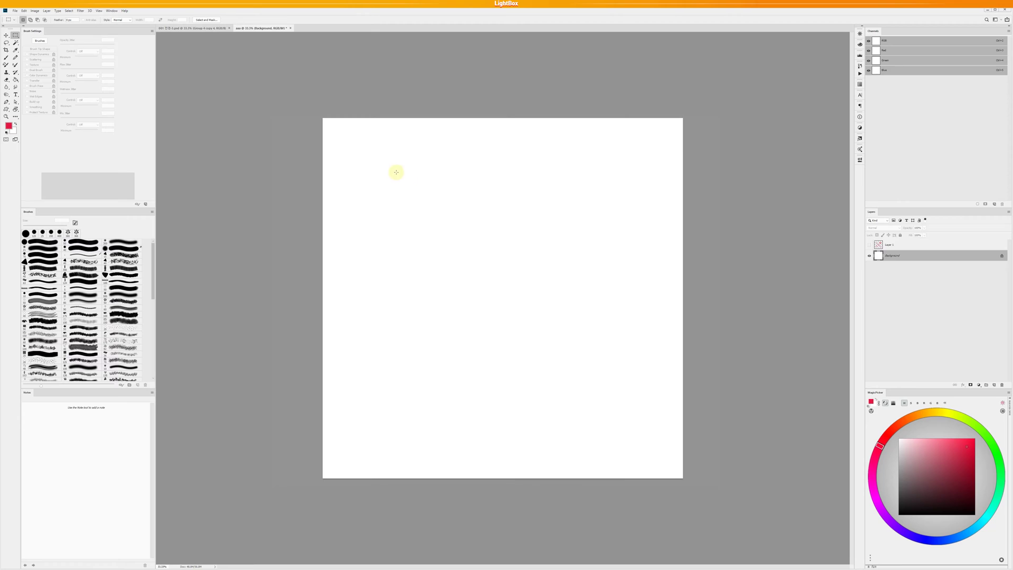
Step: Review the color-coded commands in the Filter menu and its Blur submenu, including Gaussian Blur
left_click(80, 11)
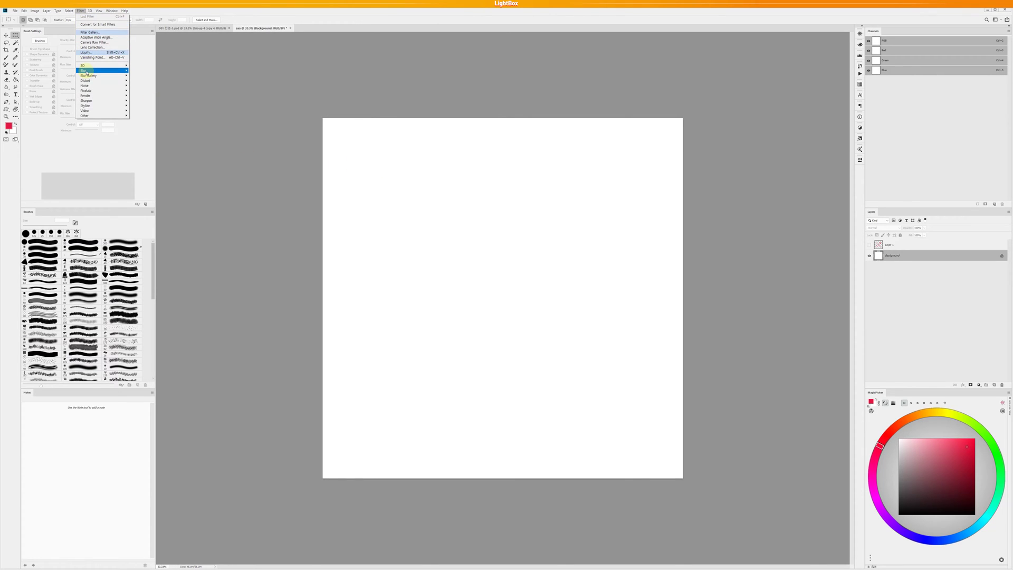
mouse_move(106, 70)
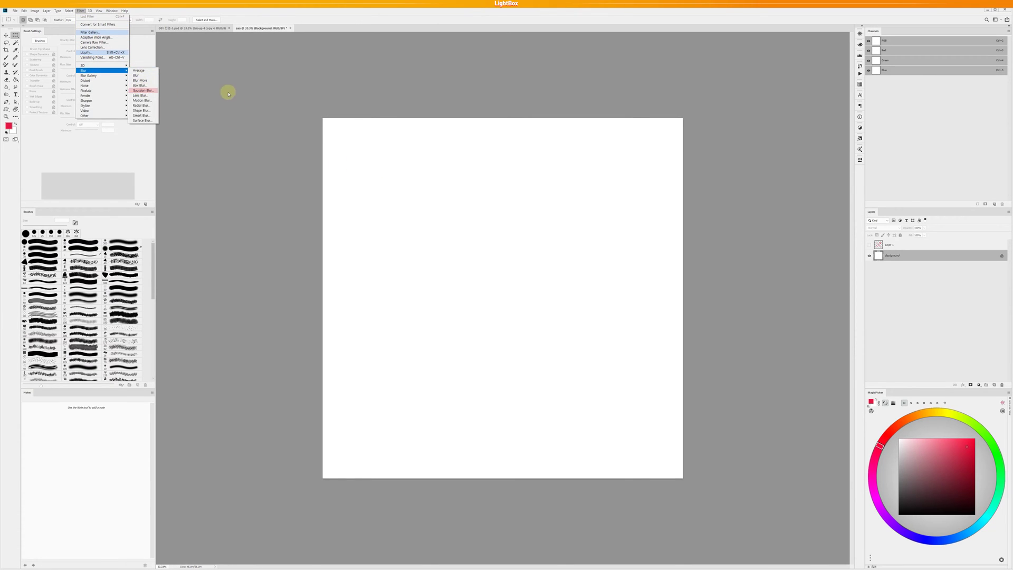
left_click(586, 109)
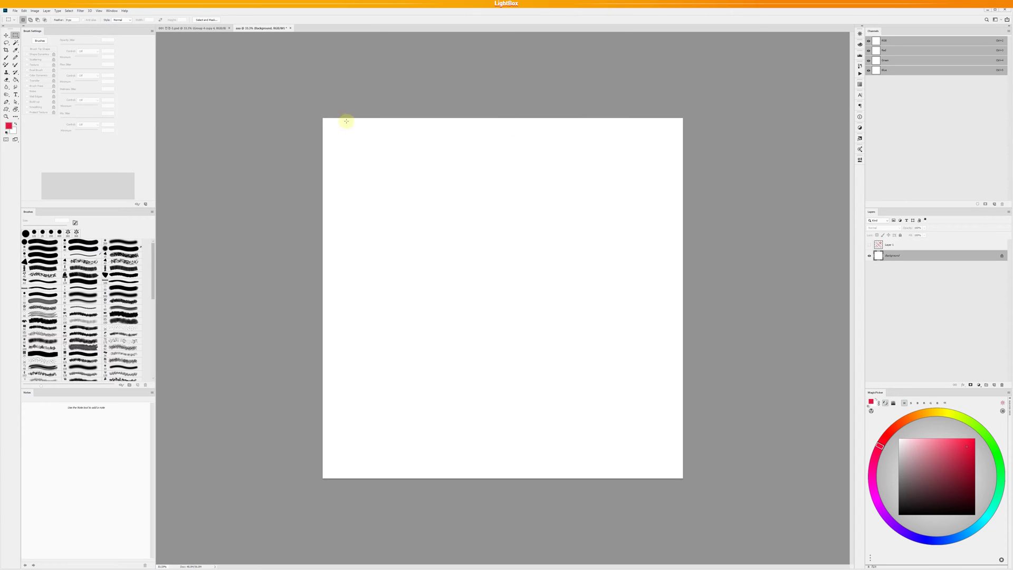
left_click(81, 10)
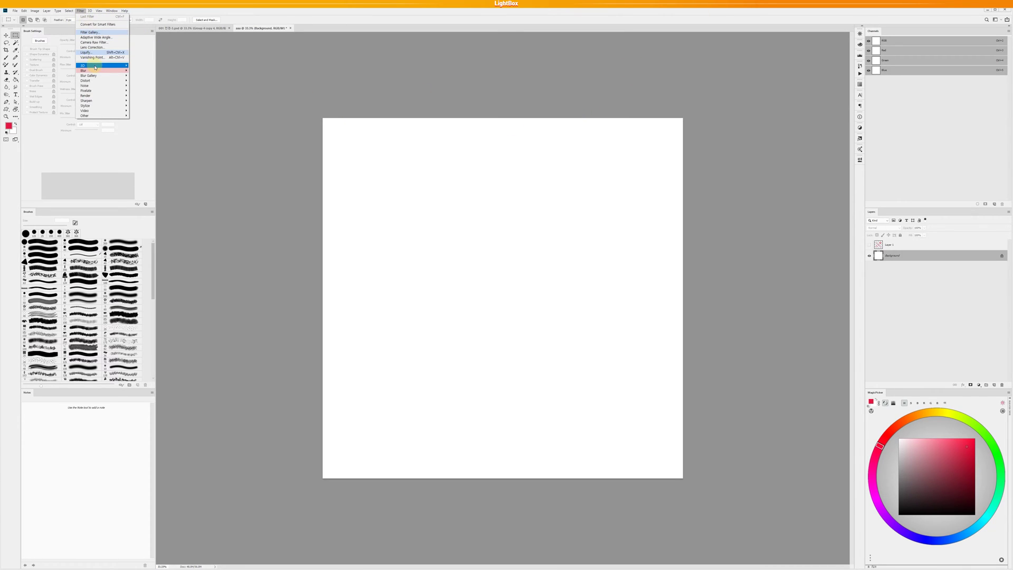
mouse_move(106, 70)
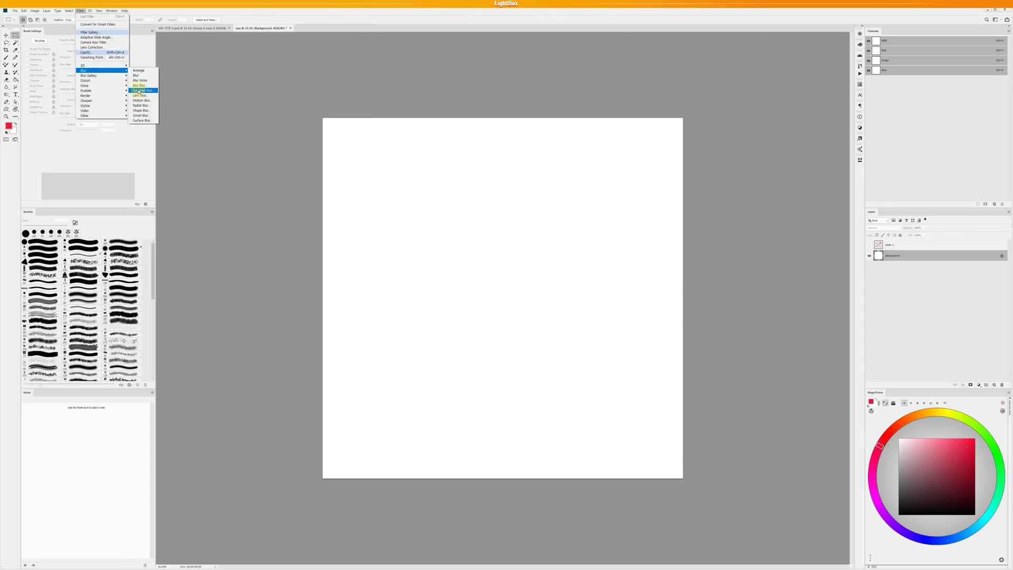
left_click(236, 81)
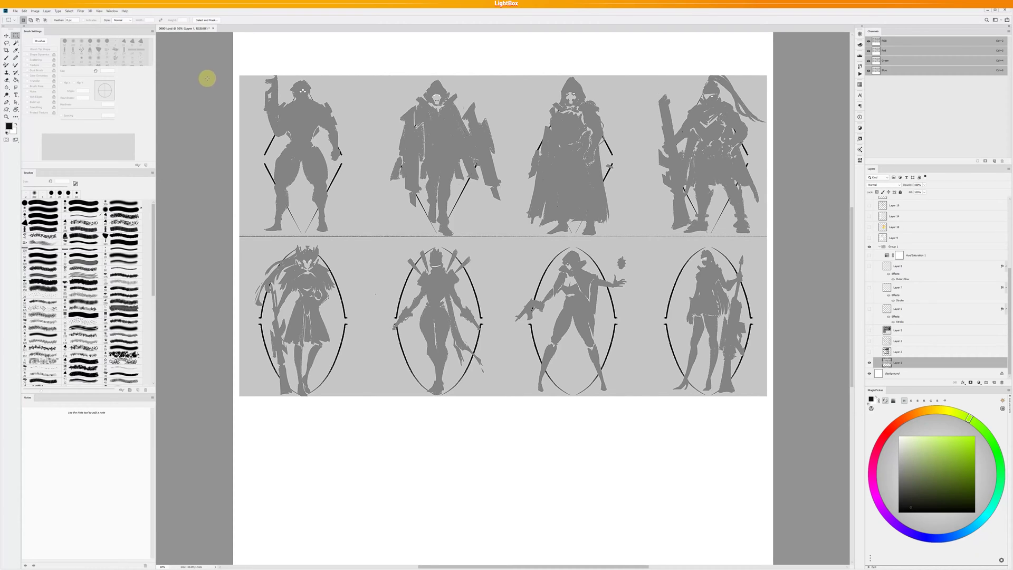
Step: Open the application menu keyboard shortcuts and check the ones assigned to Flip Horizontal and Flip Vertical
left_click(24, 11)
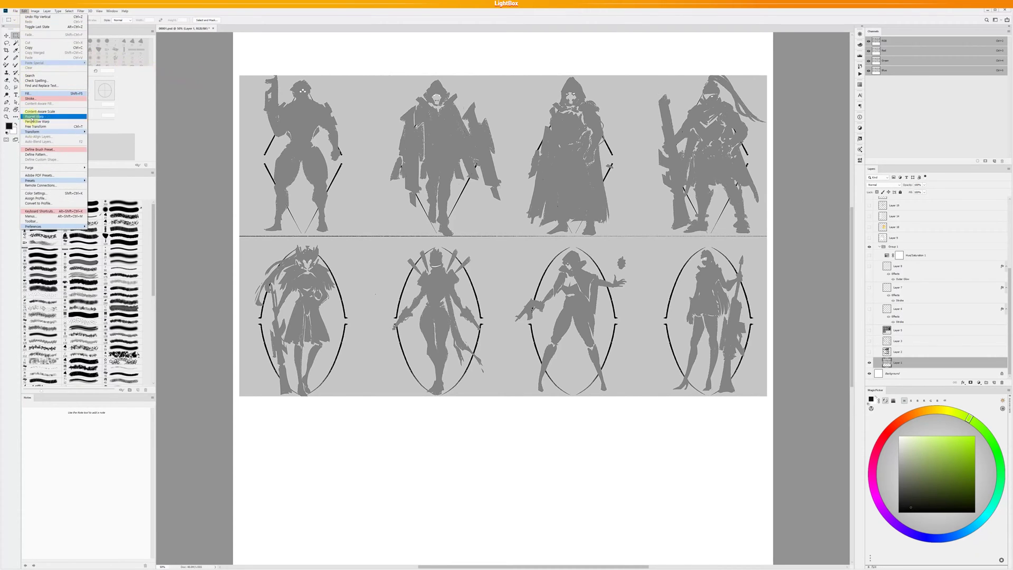
left_click(45, 211)
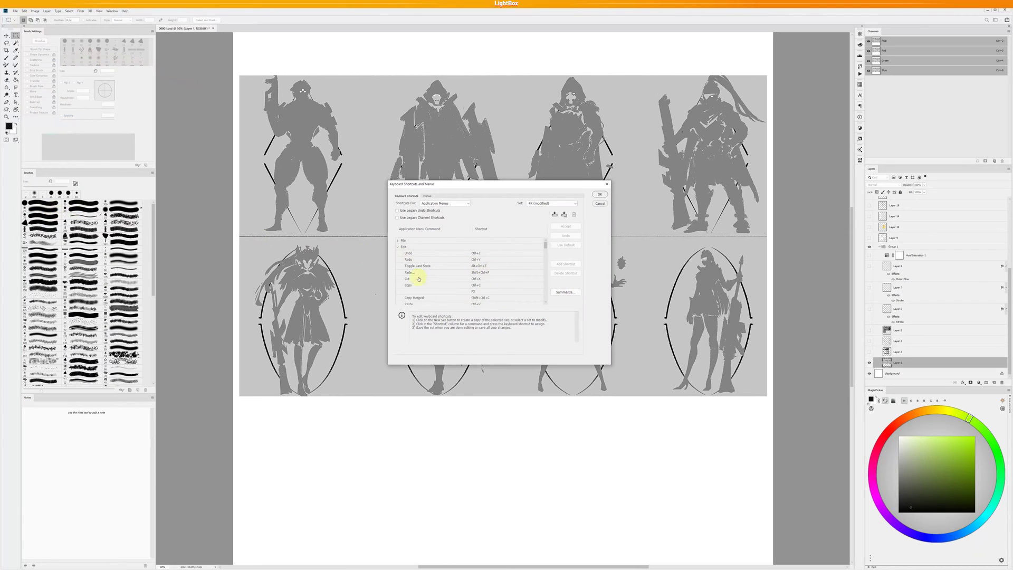
scroll(533, 282, "down", 4)
scroll(532, 282, "down", 4)
scroll(533, 282, "down", 3)
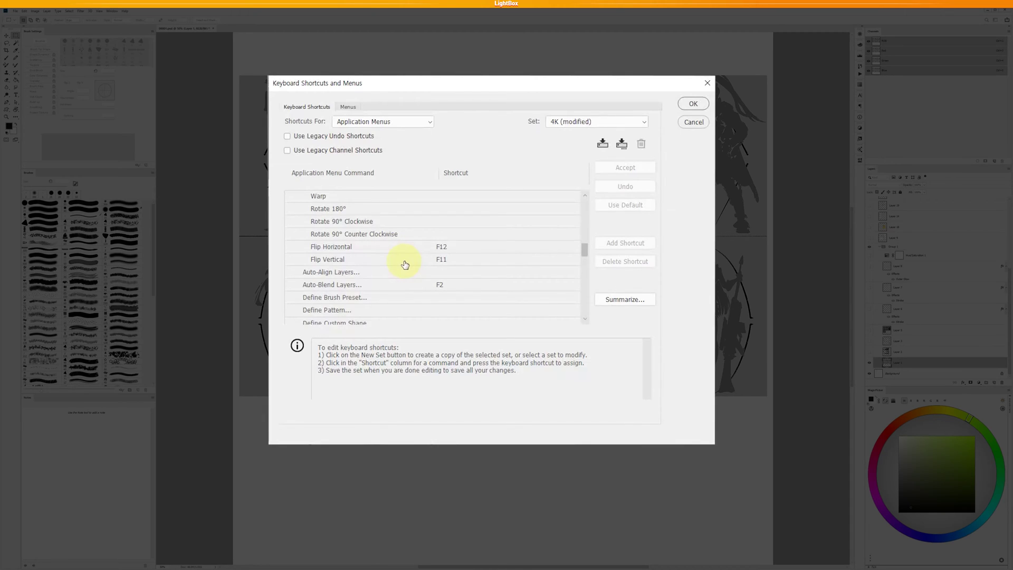
left_click(405, 249)
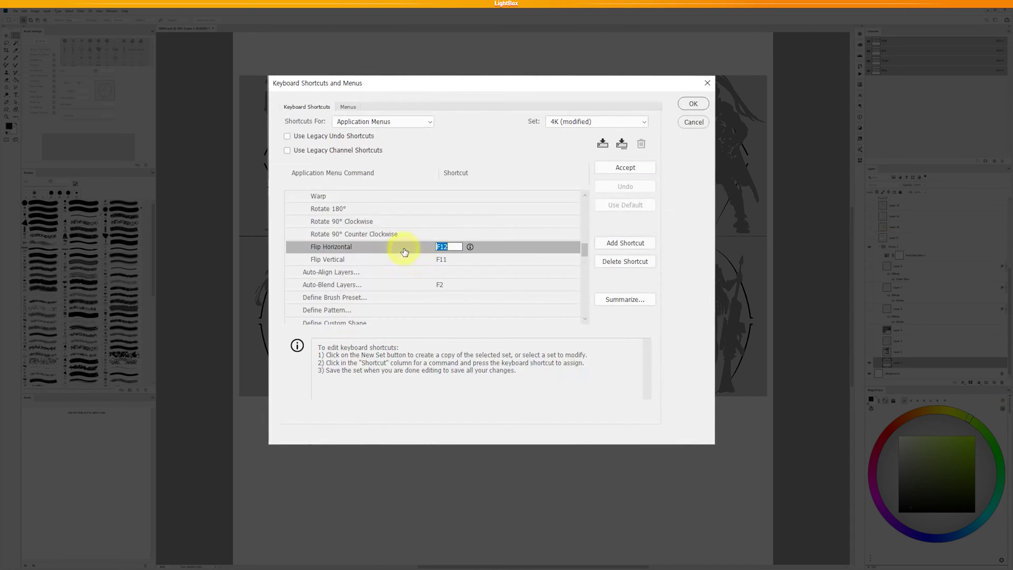
left_click(408, 263)
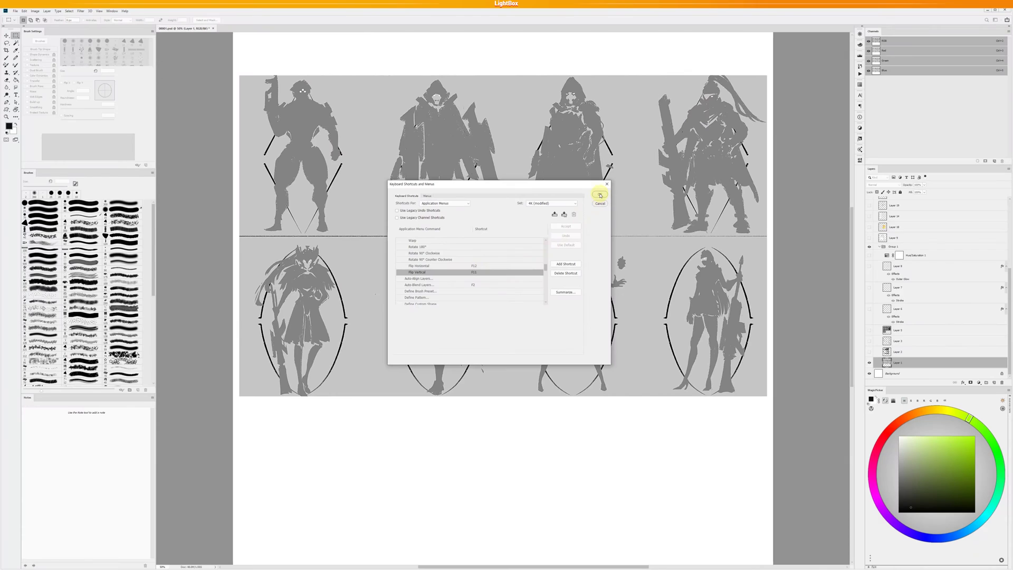
Step: Flip the layer with the character silhouettes horizontally back and forth four times
key("F12")
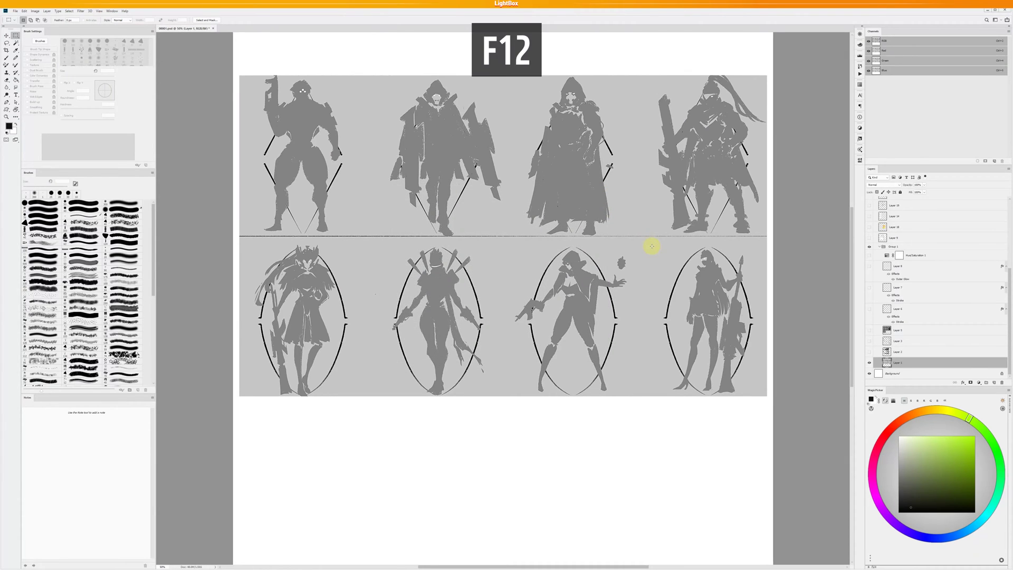
key("F12")
key("F12")
key("F12")
Step: Flip the character silhouettes layer vertically back and forth four times
key("F11")
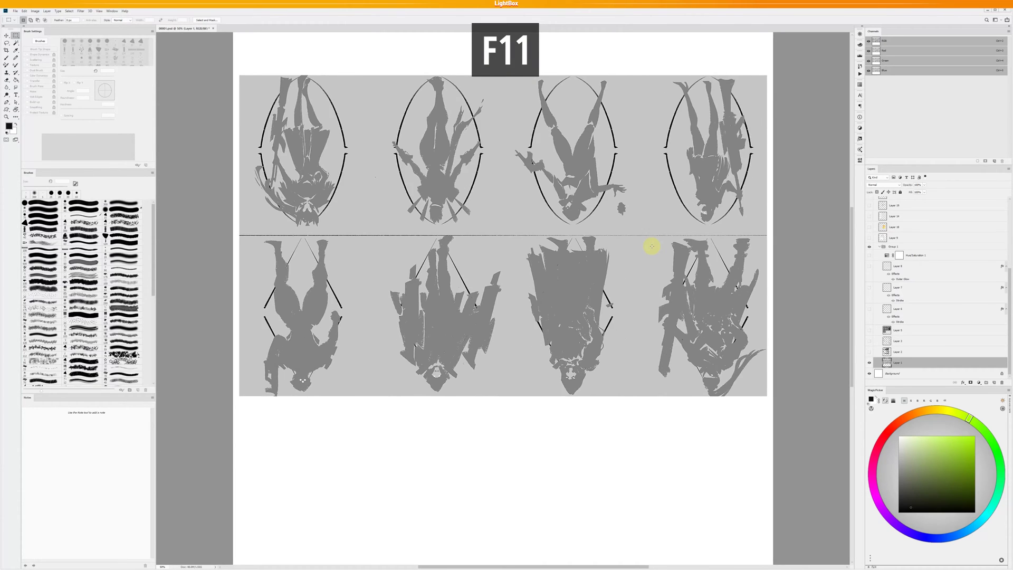
key("F11")
key("F11")
key("F11")
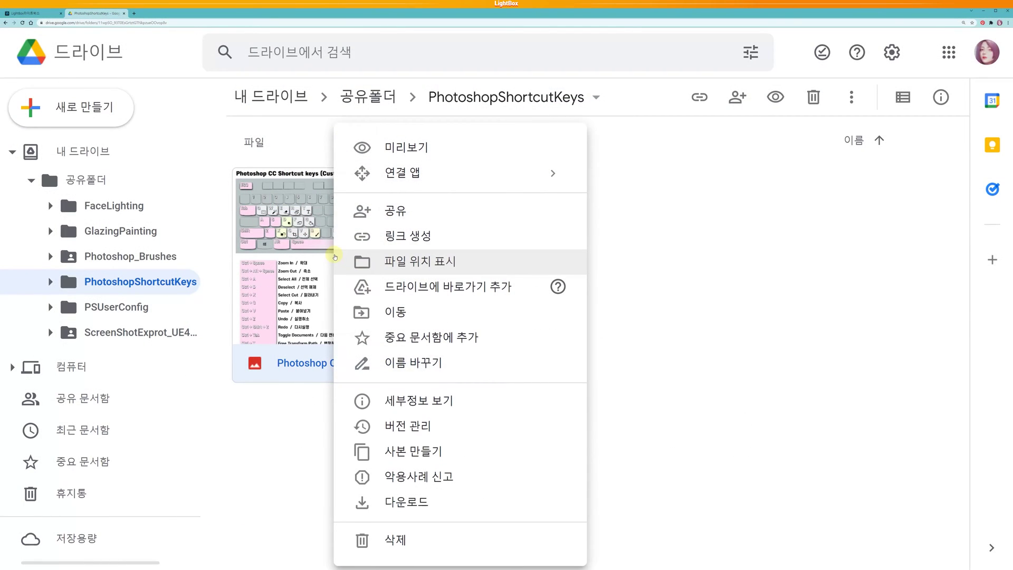
Step: Switch to Google Drive and get the link of the shortcut keys image in the PhotoshopShortcutKeys folder
left_click(388, 235)
left_click(706, 302)
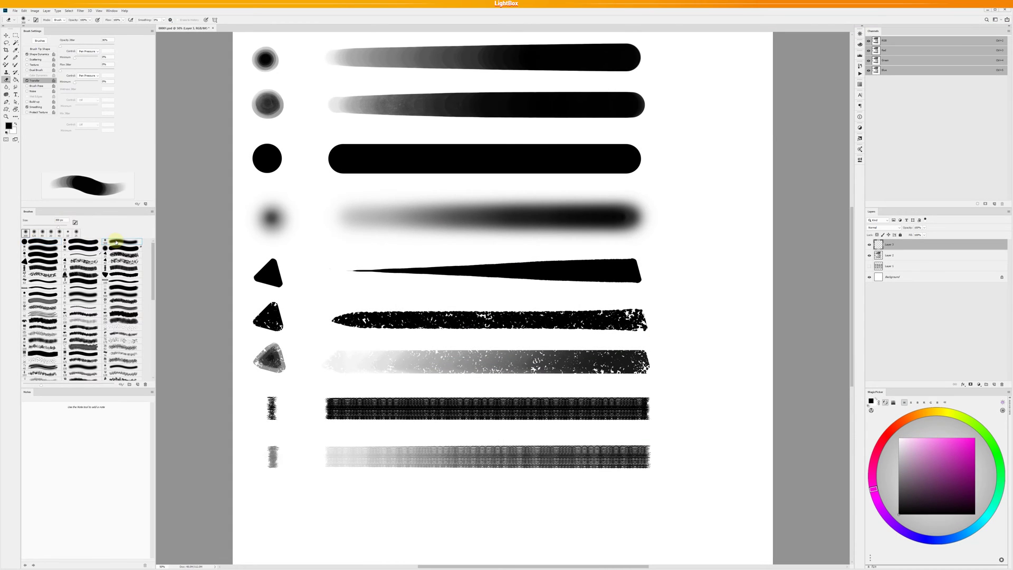
Step: Select a soft round brush preset beside the brush stroke sample sheet
left_click(25, 232)
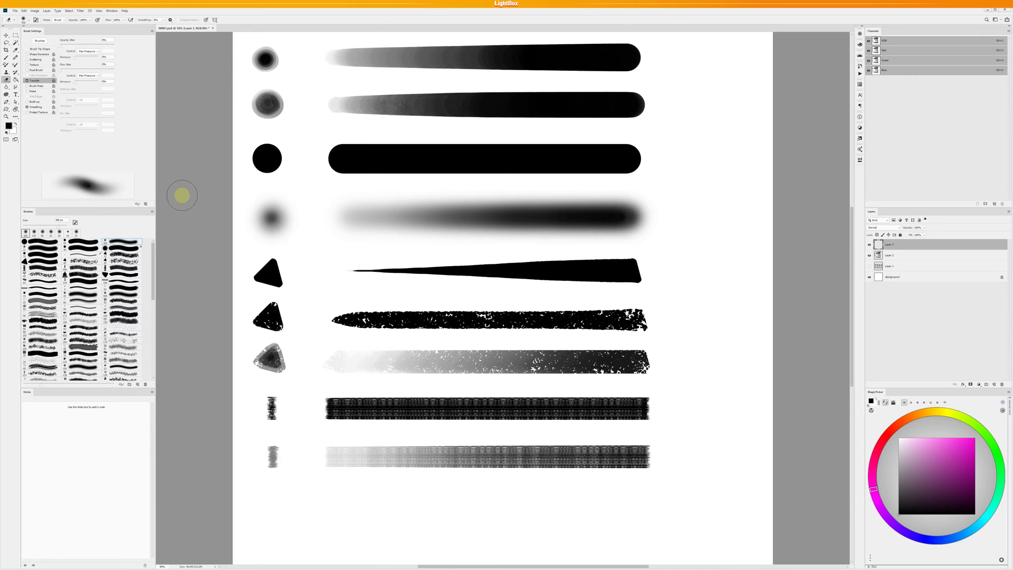
mouse_move(241, 39)
left_mouse_down()
mouse_move(378, 195)
mouse_move(640, 426)
mouse_move(675, 498)
left_mouse_up()
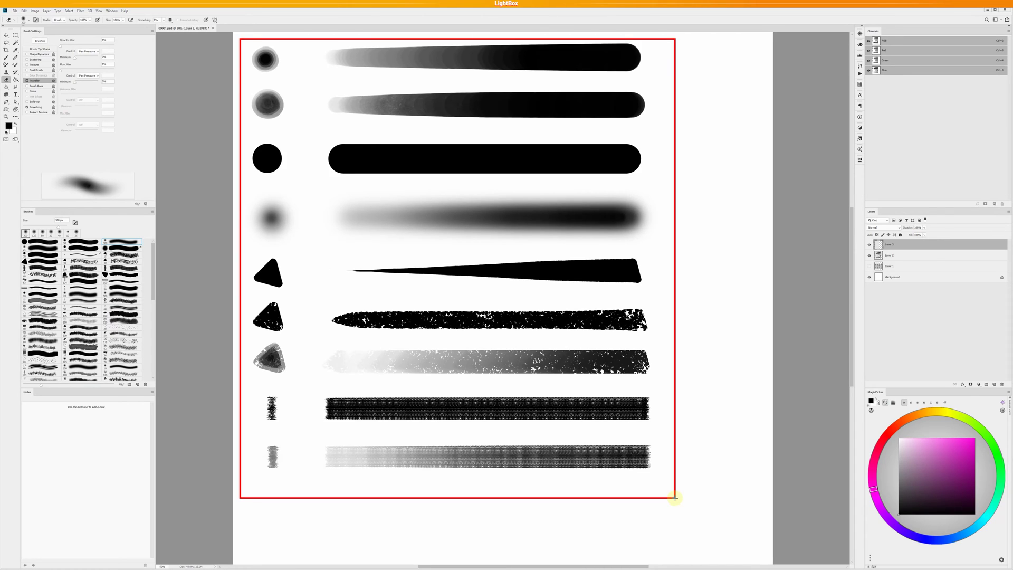
mouse_move(243, 39)
left_mouse_down()
mouse_move(634, 107)
mouse_move(646, 124)
left_mouse_up()
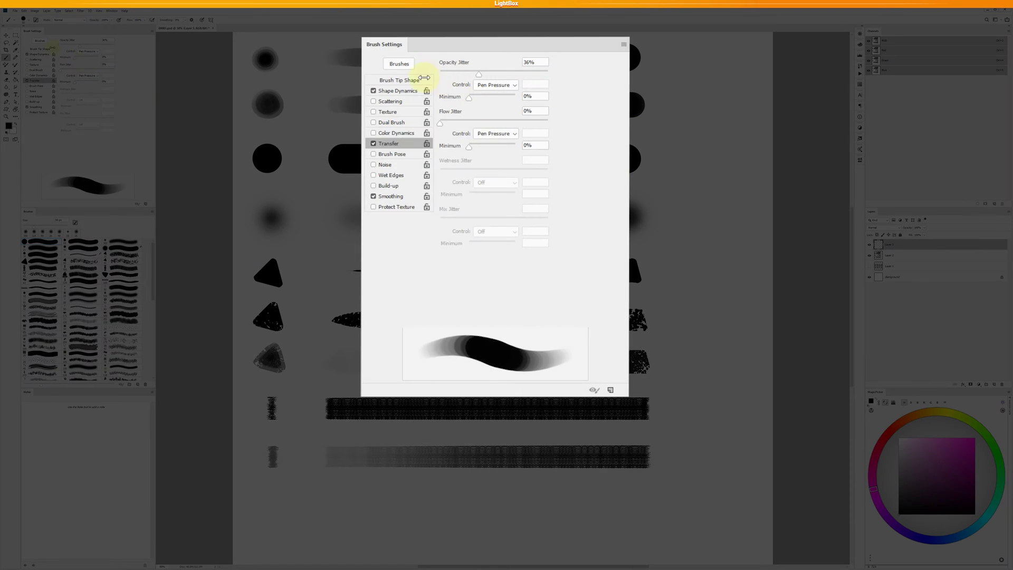
Step: Review the brush tip shape, then in Shape Dynamics set the minimum diameter to 50% with Pen Pressure controlling size
left_click(400, 79)
mouse_move(448, 303)
left_mouse_down()
mouse_move(533, 305)
mouse_move(441, 312)
left_mouse_up()
left_click(401, 92)
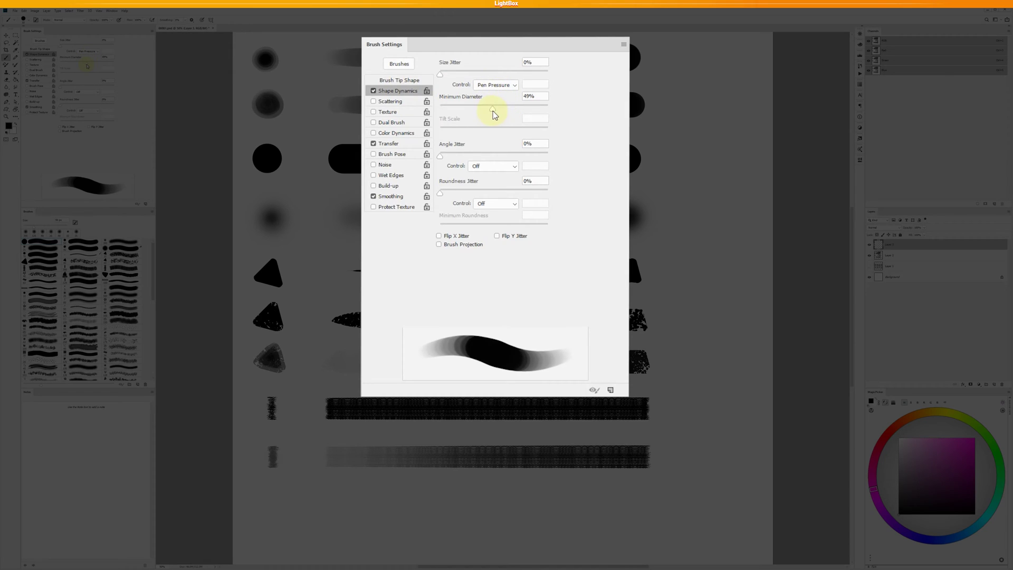
mouse_move(504, 110)
left_mouse_down()
mouse_move(461, 108)
mouse_move(536, 110)
mouse_move(497, 109)
left_mouse_up()
left_click(506, 85)
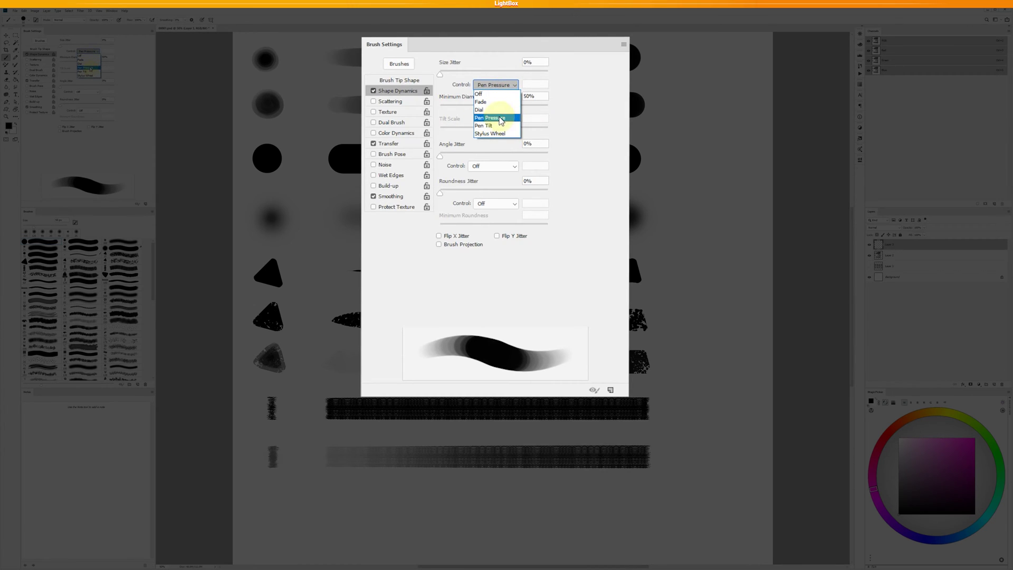
left_click(501, 120)
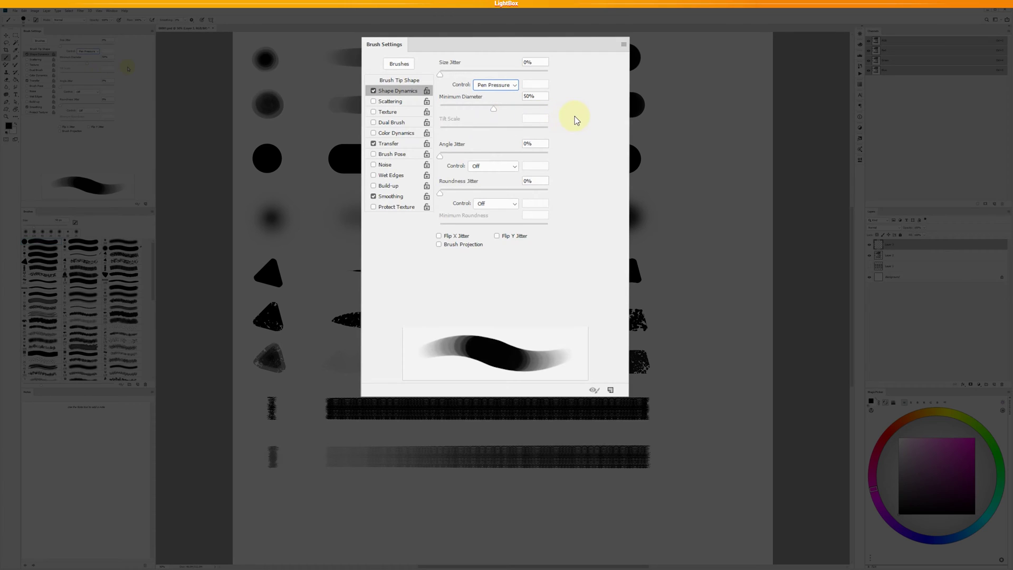
Step: Review the brush's Transfer opacity jitter and its Smoothing option
left_click(397, 144)
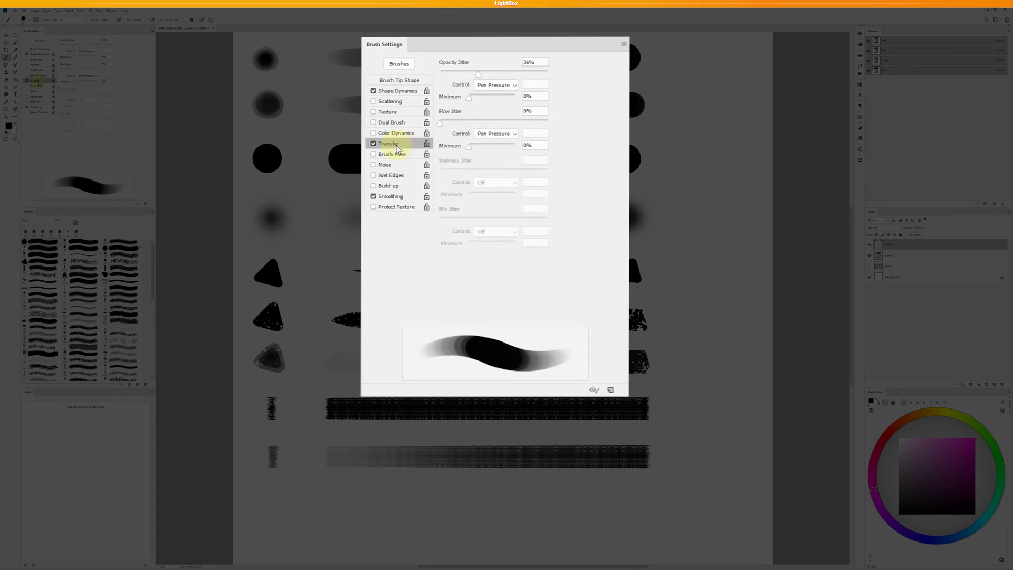
mouse_move(480, 74)
left_mouse_down()
mouse_move(428, 77)
mouse_move(550, 78)
mouse_move(398, 73)
mouse_move(537, 74)
mouse_move(472, 78)
mouse_move(480, 80)
left_mouse_up()
left_click(381, 199)
left_click(381, 198)
left_click(382, 197)
left_click(383, 196)
left_click(383, 197)
left_click(382, 197)
left_click(383, 198)
left_click(383, 198)
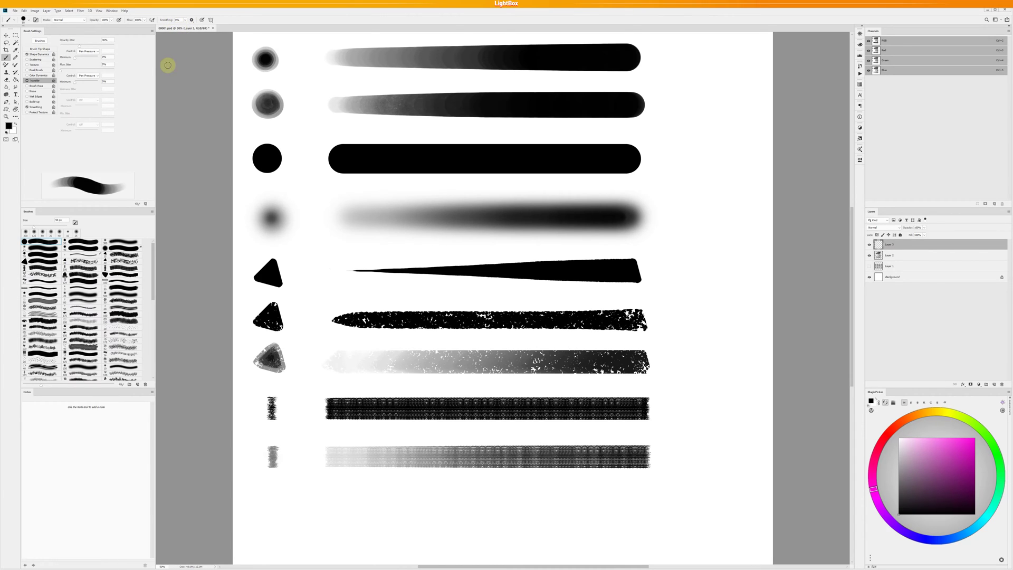
Step: Select the textured variant of the round brush and examine its Texture settings
left_click(80, 241)
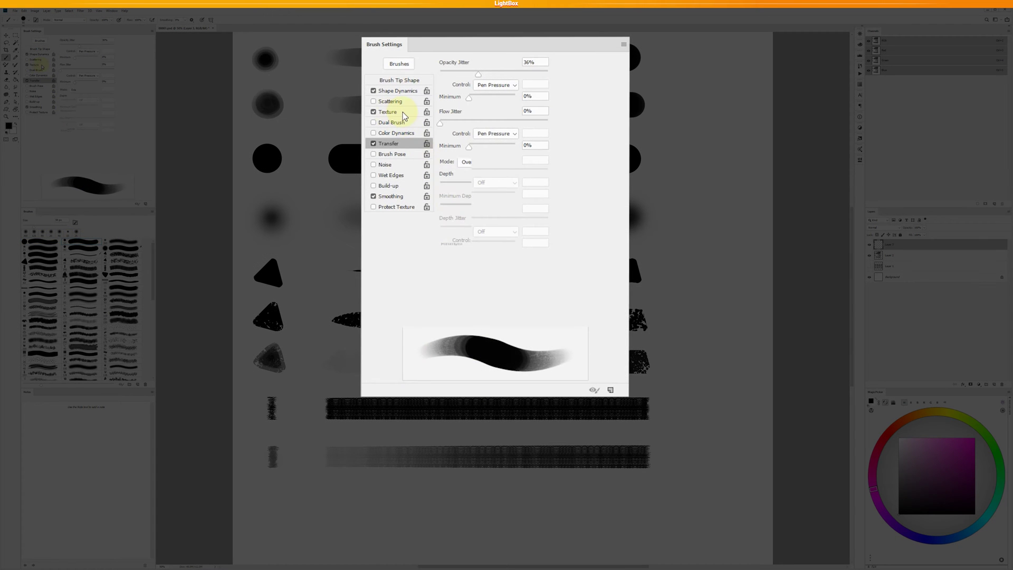
left_click(42, 65)
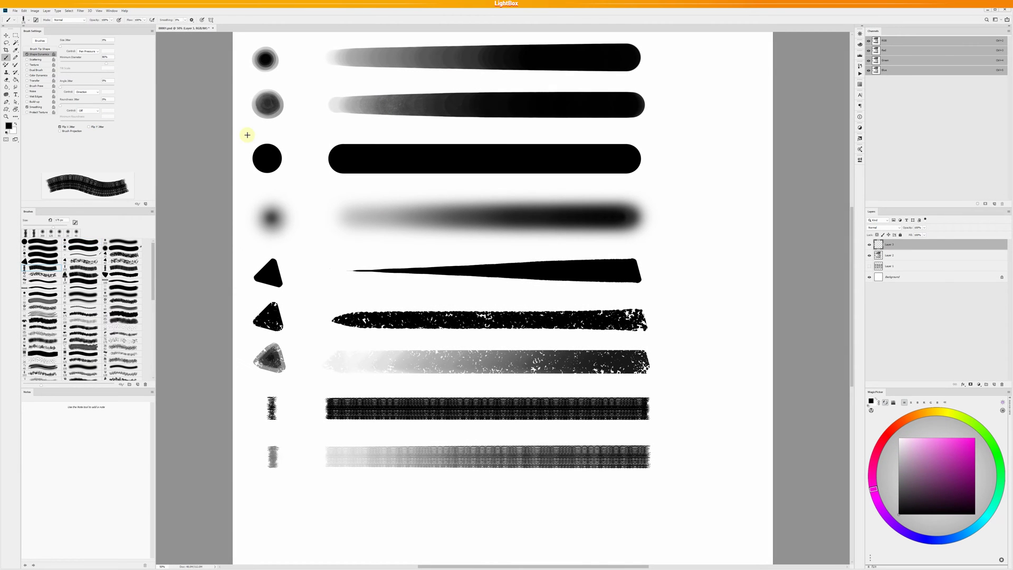
left_click_drag(247, 135, 641, 180)
left_click_drag(254, 194, 647, 241)
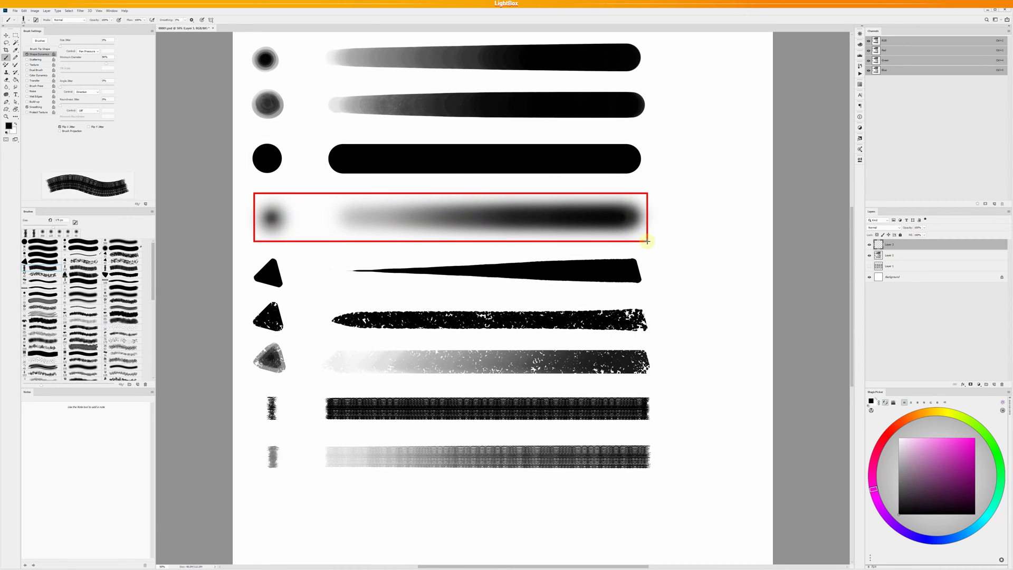
mouse_move(252, 249)
left_mouse_down()
mouse_move(447, 322)
mouse_move(652, 379)
left_mouse_up()
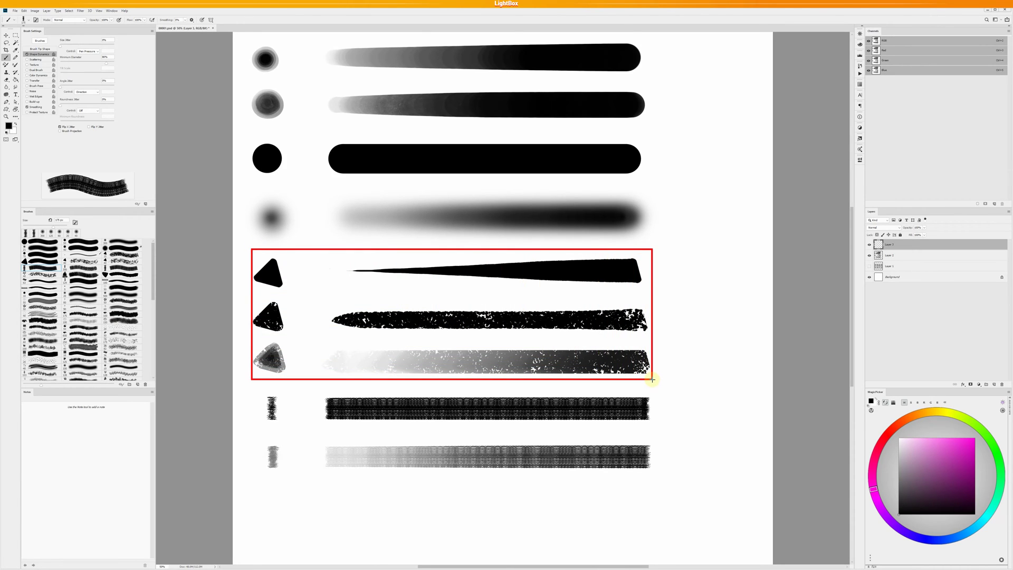
left_click_drag(652, 379, 652, 379)
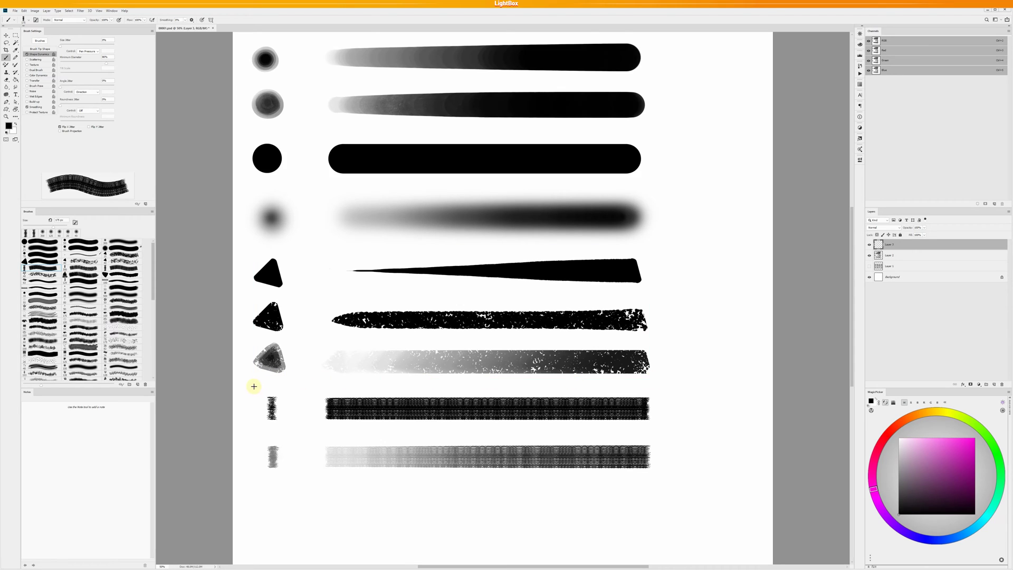
mouse_move(252, 389)
left_mouse_down()
mouse_move(491, 435)
mouse_move(654, 480)
left_mouse_up()
Step: Test the opaque bristle brush by scribbling a solid black oval beside the stroke samples, and undo it
left_click(44, 271)
mouse_move(713, 261)
left_mouse_down()
mouse_move(690, 251)
mouse_move(726, 270)
mouse_move(692, 244)
mouse_move(705, 269)
mouse_move(705, 237)
mouse_move(692, 262)
mouse_move(717, 247)
mouse_move(681, 243)
mouse_move(723, 266)
left_mouse_up()
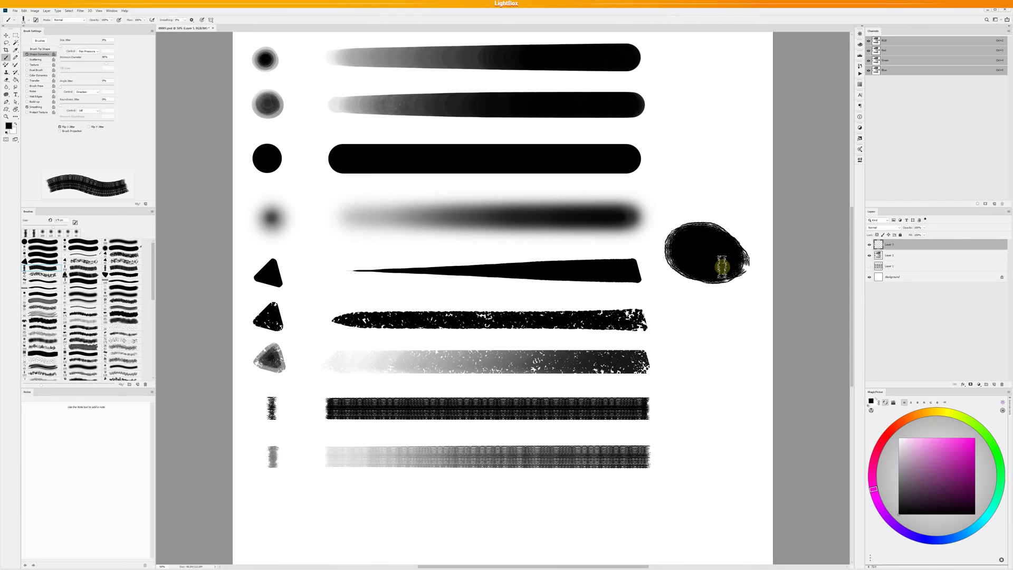
key("ctrl+z")
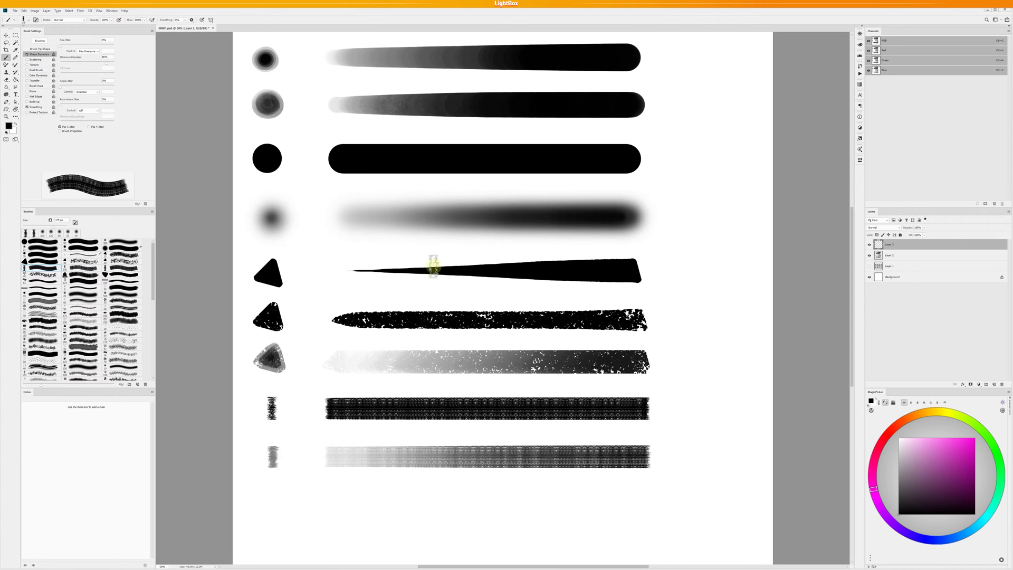
Step: Test the bristle brush with Transfer enabled by scribbling a round patch beside the samples, and undo it
left_click(122, 269)
mouse_move(700, 257)
left_mouse_down()
mouse_move(724, 269)
mouse_move(724, 303)
mouse_move(698, 277)
mouse_move(722, 287)
mouse_move(696, 285)
mouse_move(737, 310)
left_mouse_up()
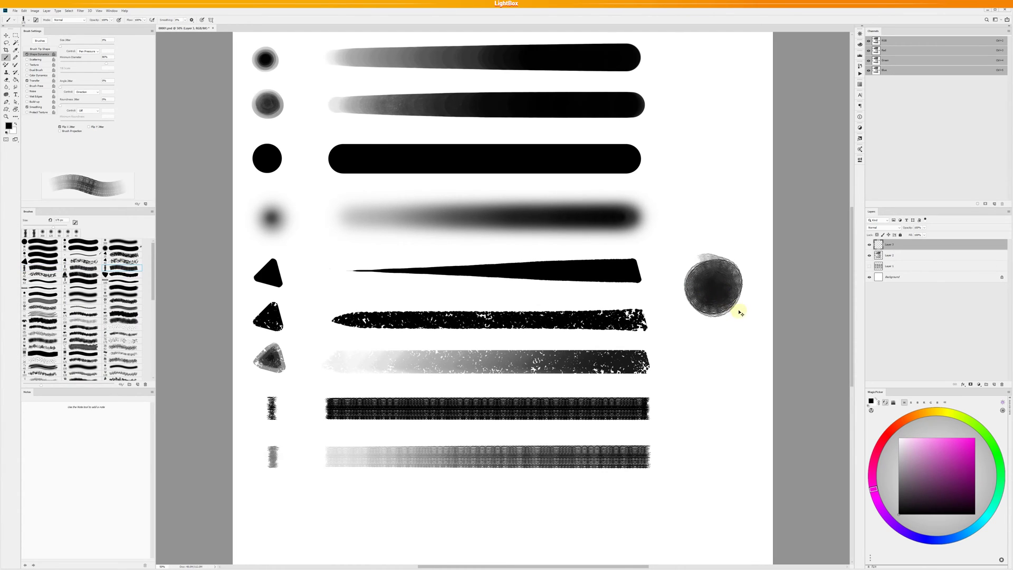
key("ctrl+z")
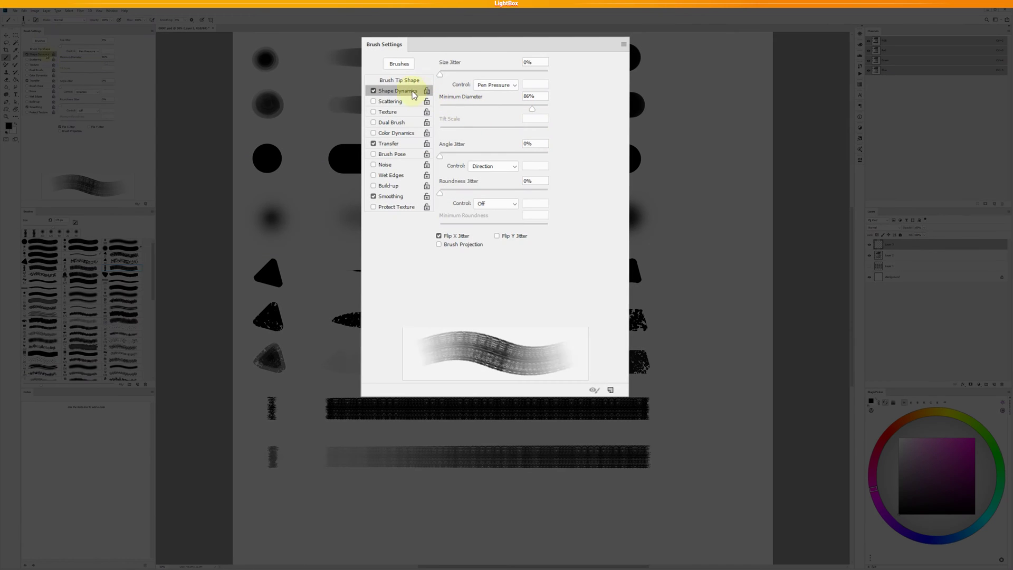
Step: Set the Angle Jitter control to Direction and paint a test stroke with the opaque bristle brush
left_click(96, 92)
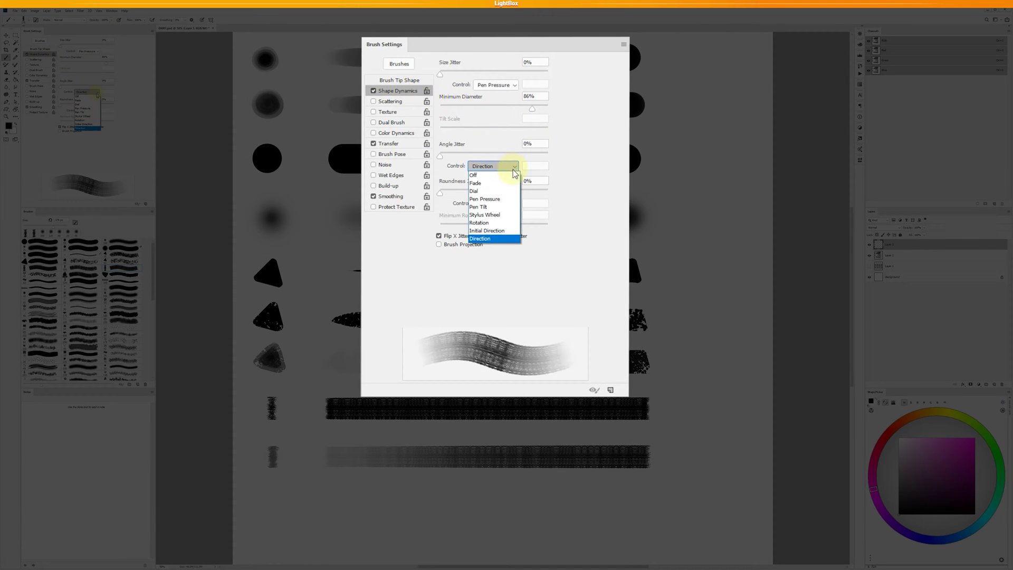
left_click(95, 127)
left_click(50, 265)
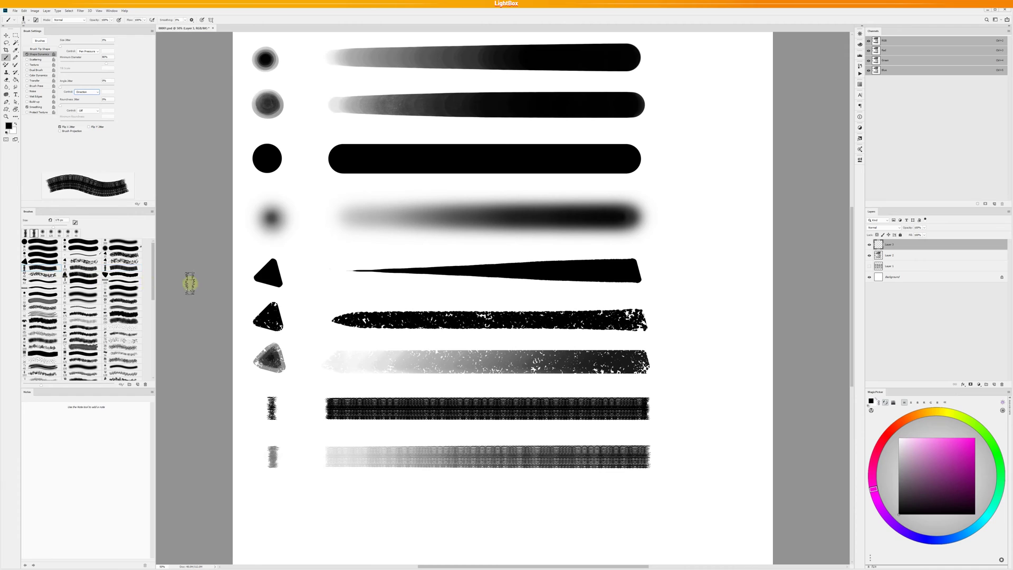
mouse_move(699, 277)
left_mouse_down()
mouse_move(740, 319)
mouse_move(700, 387)
mouse_move(746, 477)
mouse_move(697, 507)
mouse_move(323, 513)
left_mouse_up()
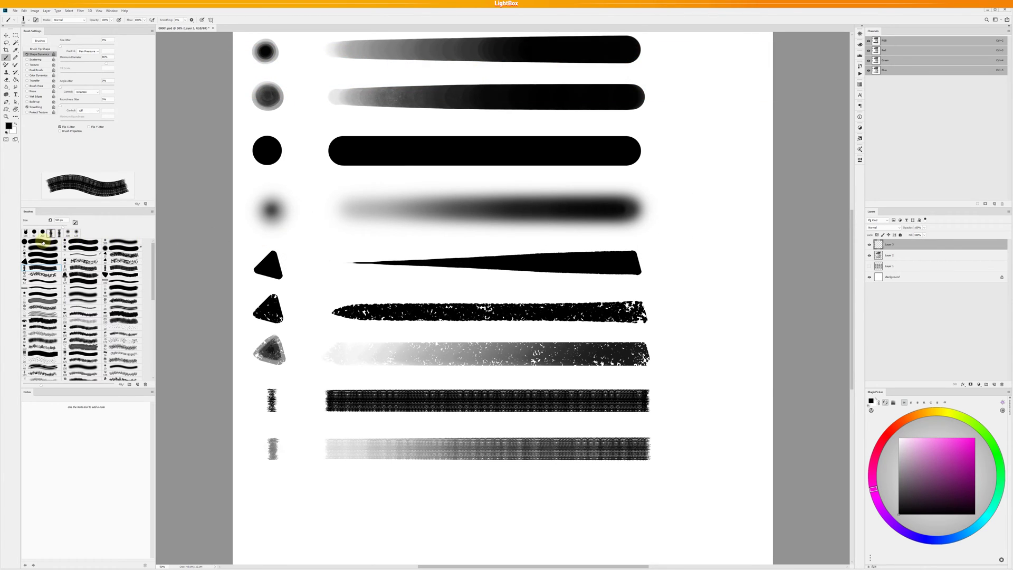
Step: Select the round brush preset with Transfer enabled and reduce its brush size
left_click(42, 242)
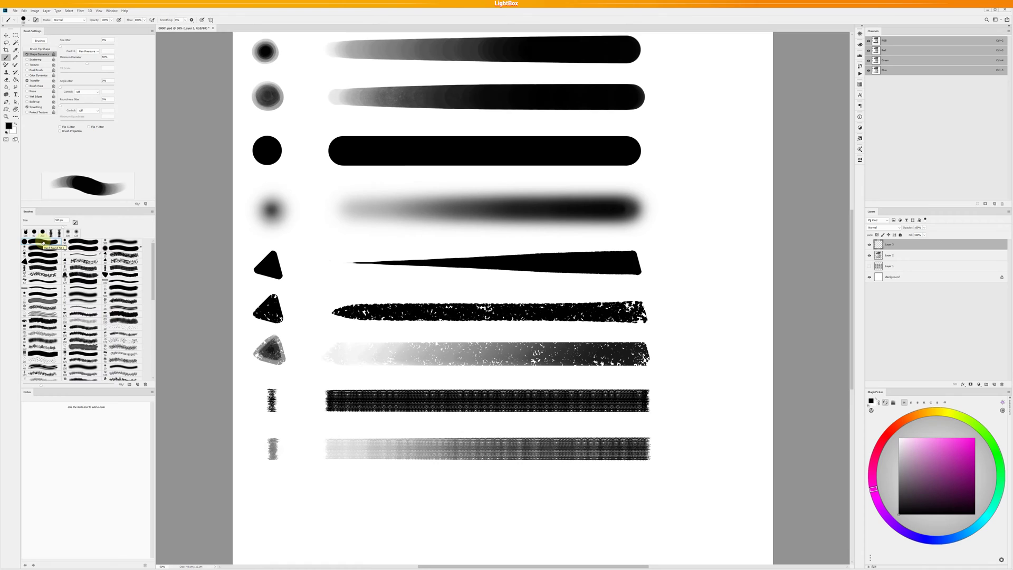
left_click(43, 242)
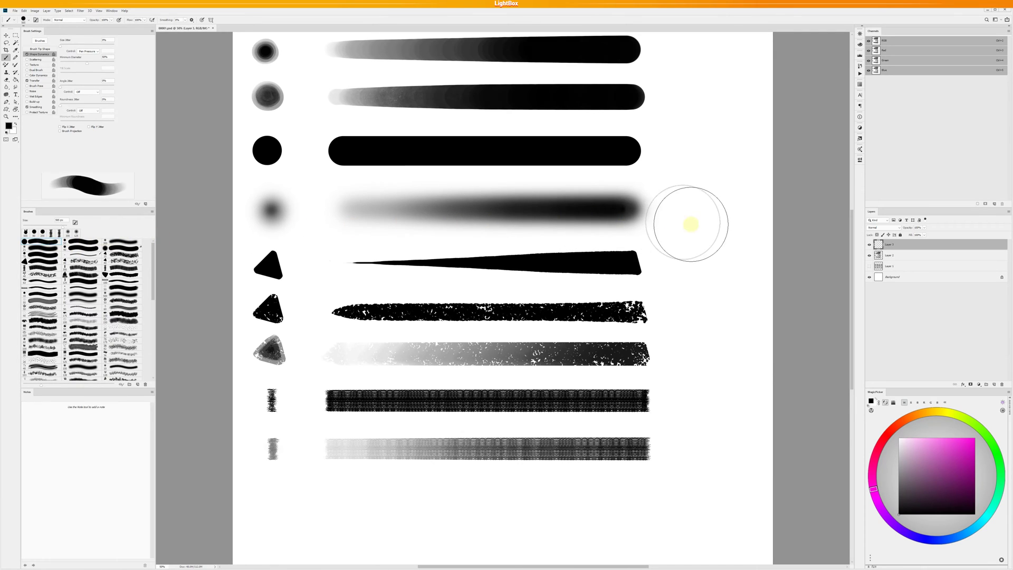
key("bracketleft")
key("bracketleft")
key("bracketleft")
key("bracketleft")
key("bracketleft")
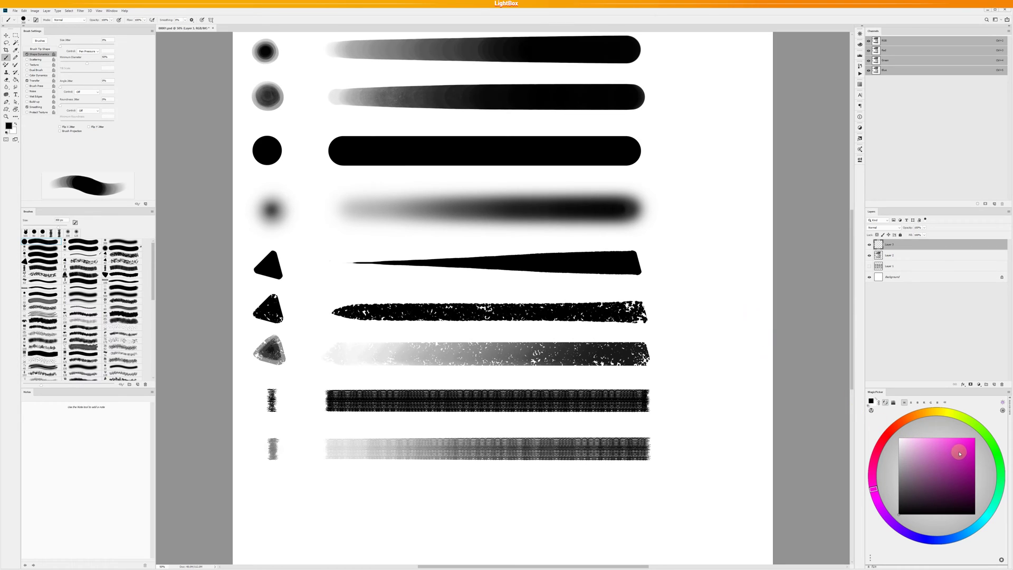
Step: Paint a black rabbit head with two ears in the blank area beside the blurred stroke sample
left_click(896, 428)
left_click(975, 457)
left_click_drag(917, 499, 903, 512)
mouse_move(704, 243)
left_mouse_down()
mouse_move(712, 224)
mouse_move(725, 240)
mouse_move(714, 226)
mouse_move(692, 252)
mouse_move(717, 239)
mouse_move(696, 232)
mouse_move(692, 196)
mouse_move(716, 230)
left_mouse_up()
key("bracketleft")
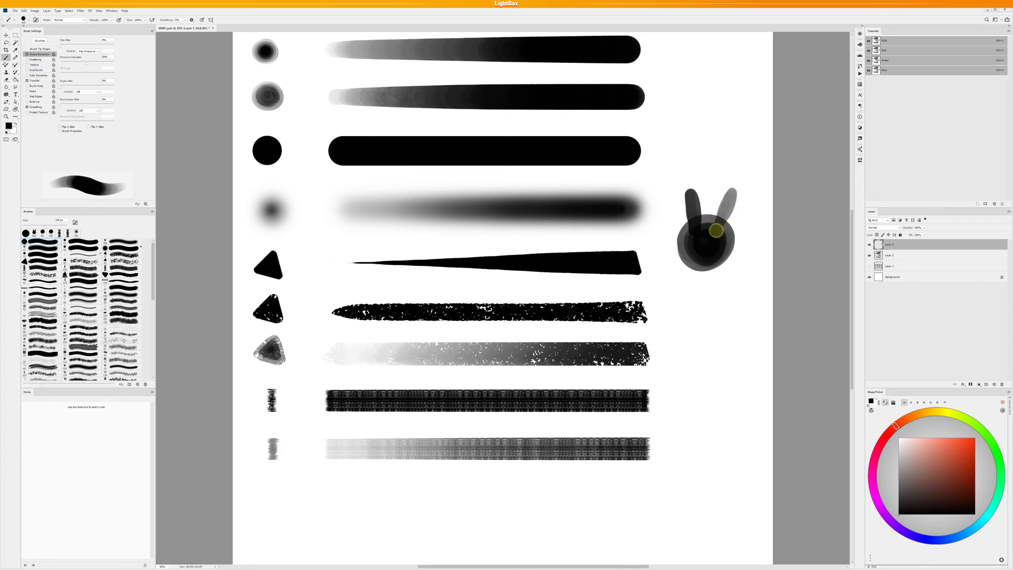
Step: Define a brush preset from a rectangular selection around the rabbit drawing, keeping the suggested name, and deselect
key("m")
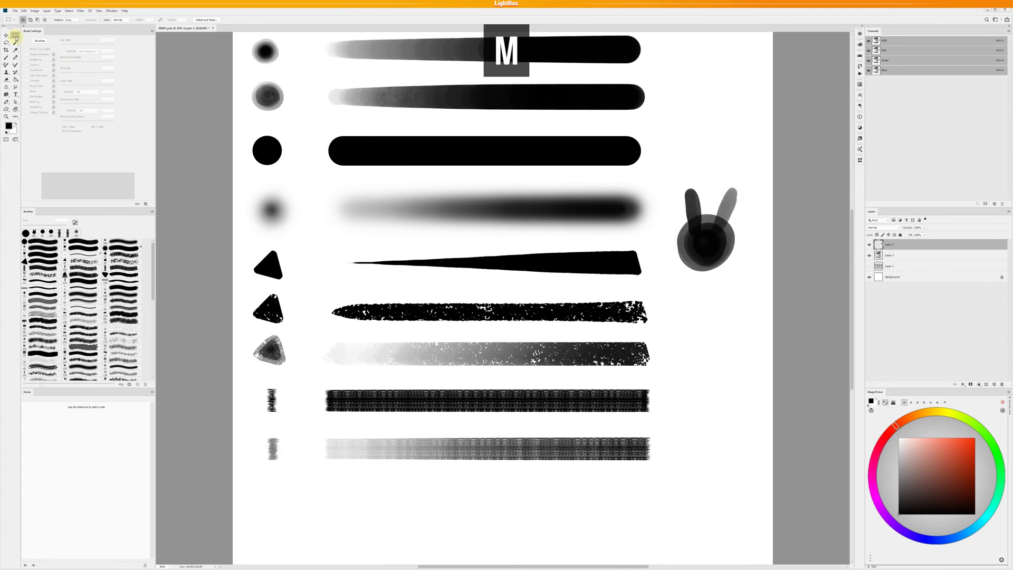
left_click_drag(666, 177, 747, 281)
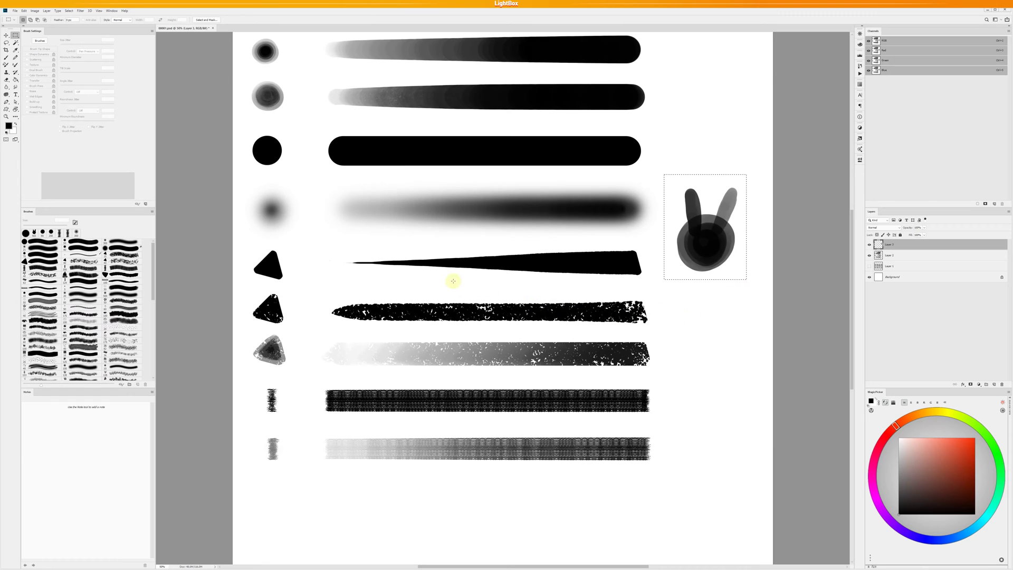
left_click(24, 11)
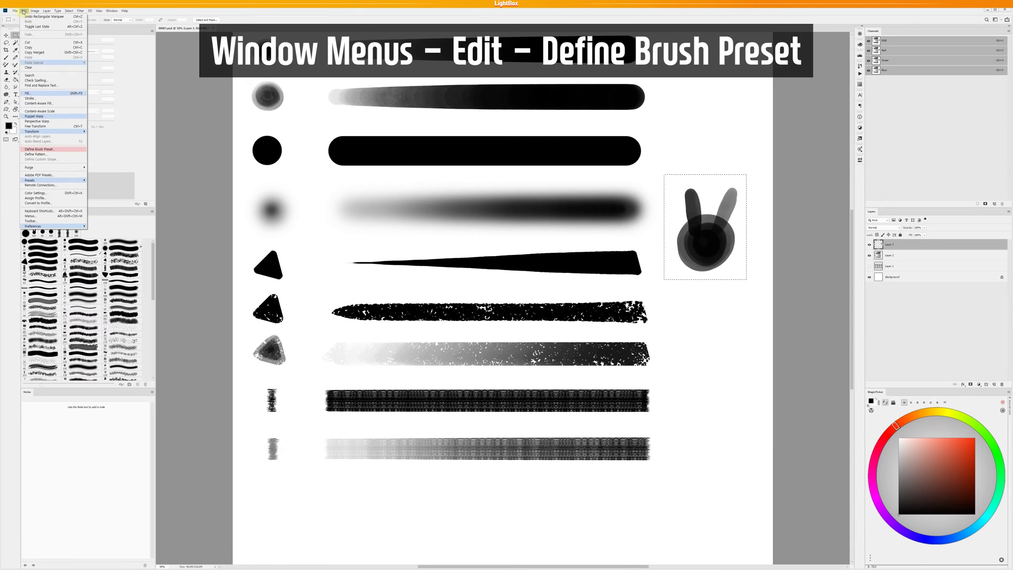
left_click(46, 150)
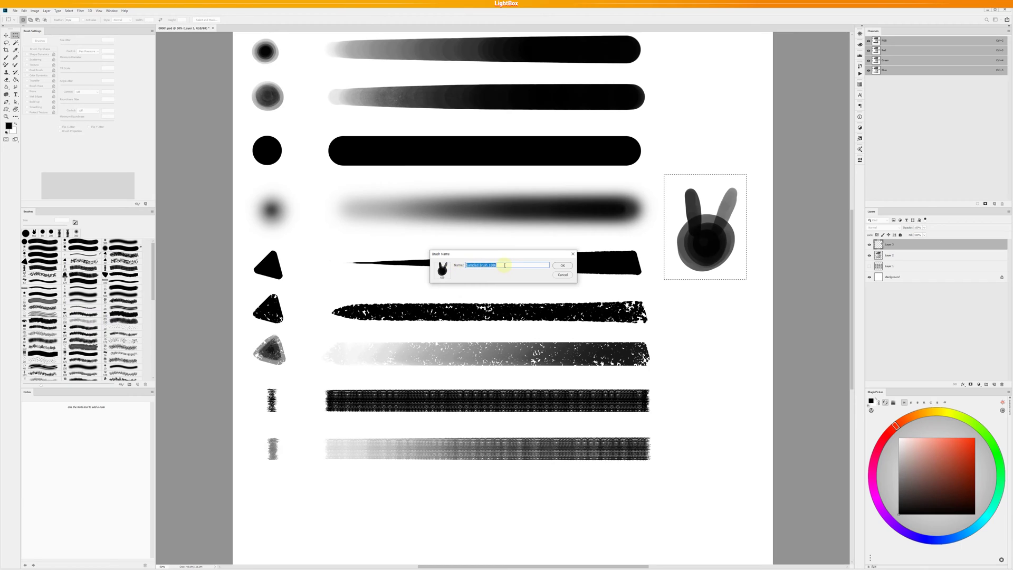
left_click(563, 266)
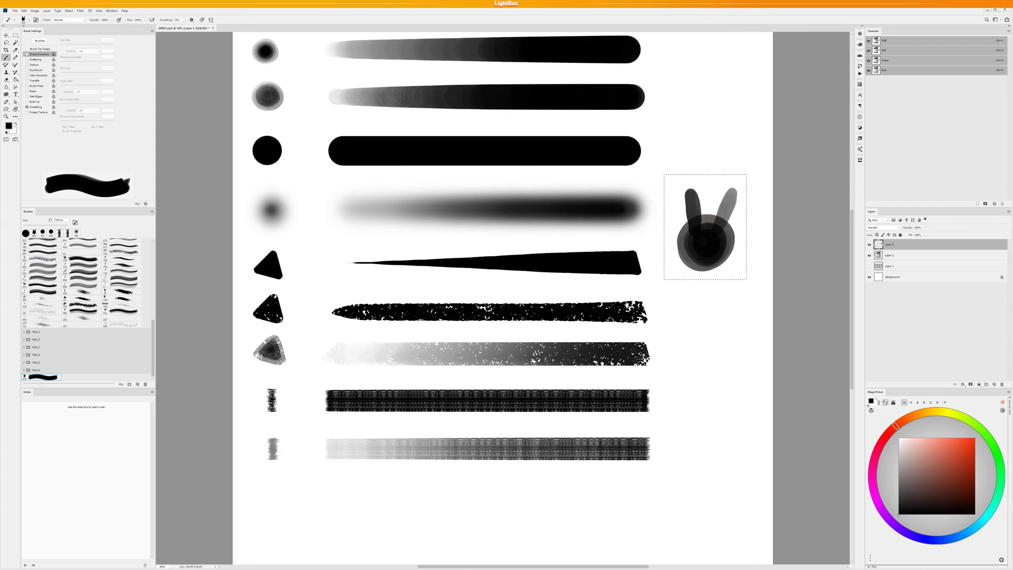
key("ctrl+d")
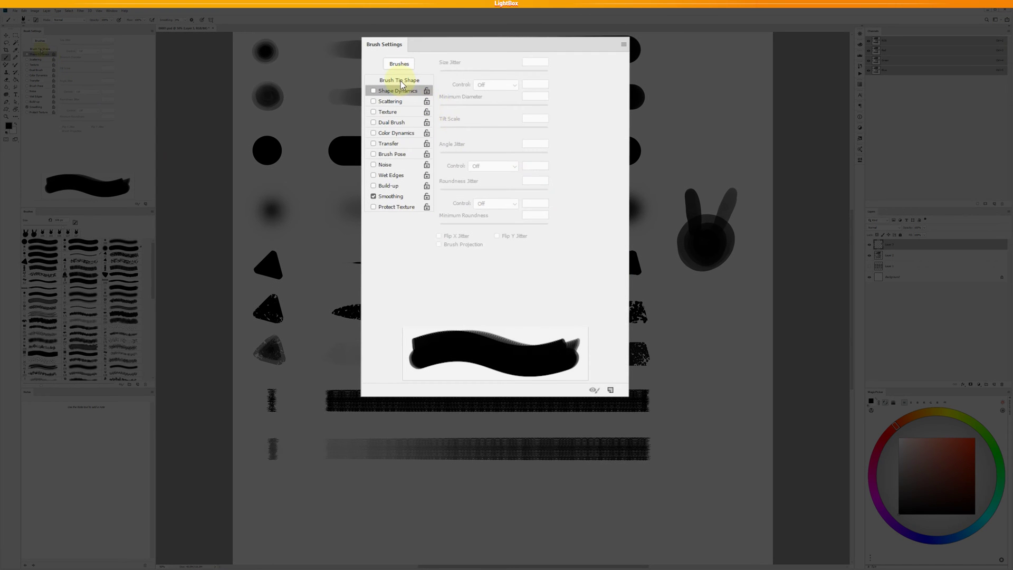
Step: Set the rabbit brush tip's size to 249 px and try both flip options, leaving only Flip Y enabled
left_click(400, 80)
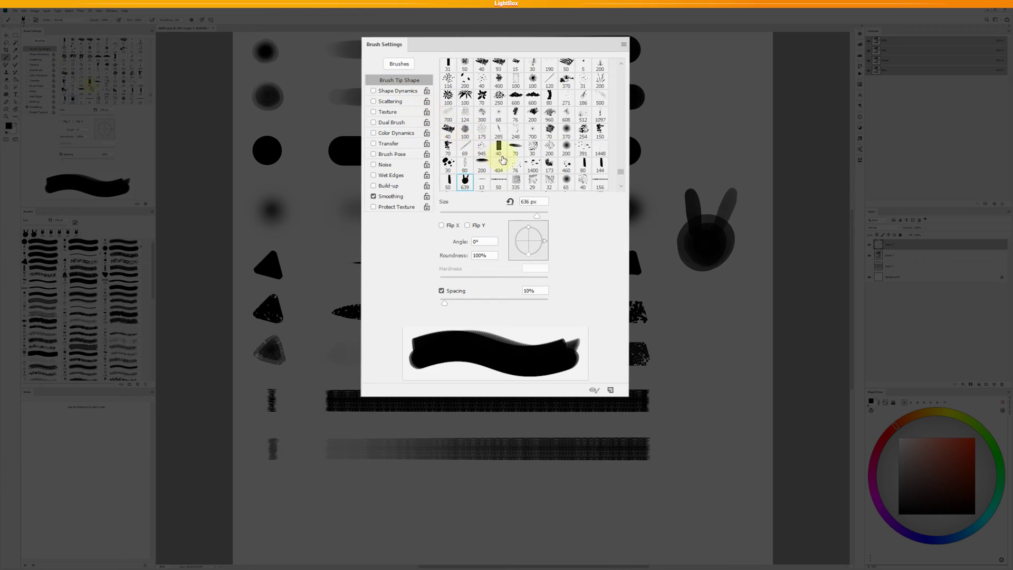
mouse_move(537, 217)
left_mouse_down()
mouse_move(451, 225)
mouse_move(474, 216)
left_mouse_up()
left_click(446, 227)
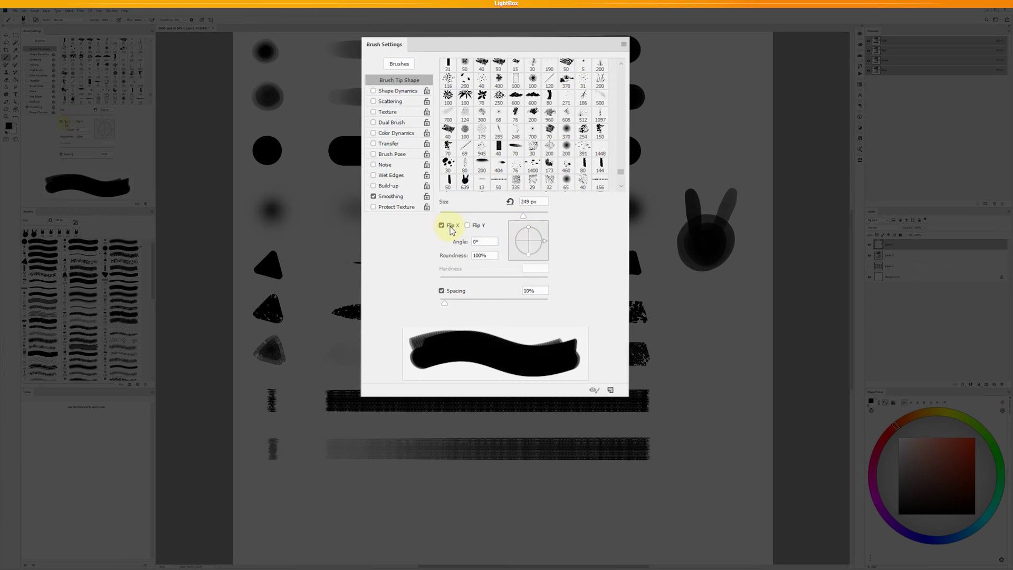
left_click(448, 227)
left_click(480, 229)
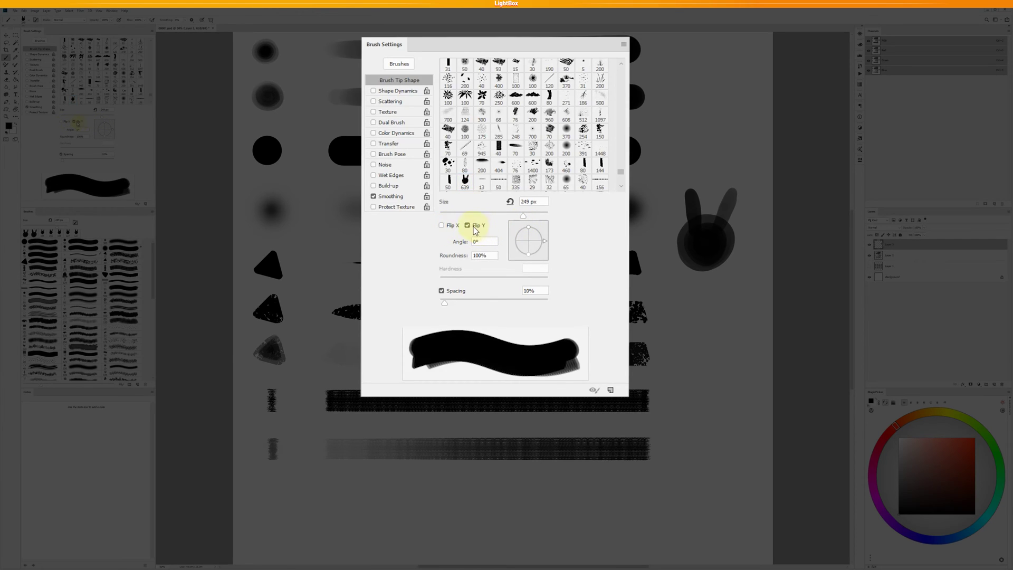
left_click(474, 226)
left_click(470, 224)
Step: Rotate the rabbit brush tip to 165° with 100% roundness and set its spacing to 1%
left_click_drag(465, 244, 448, 249)
mouse_move(543, 249)
left_mouse_down()
mouse_move(528, 256)
mouse_move(547, 242)
mouse_move(540, 226)
mouse_move(514, 238)
left_mouse_up()
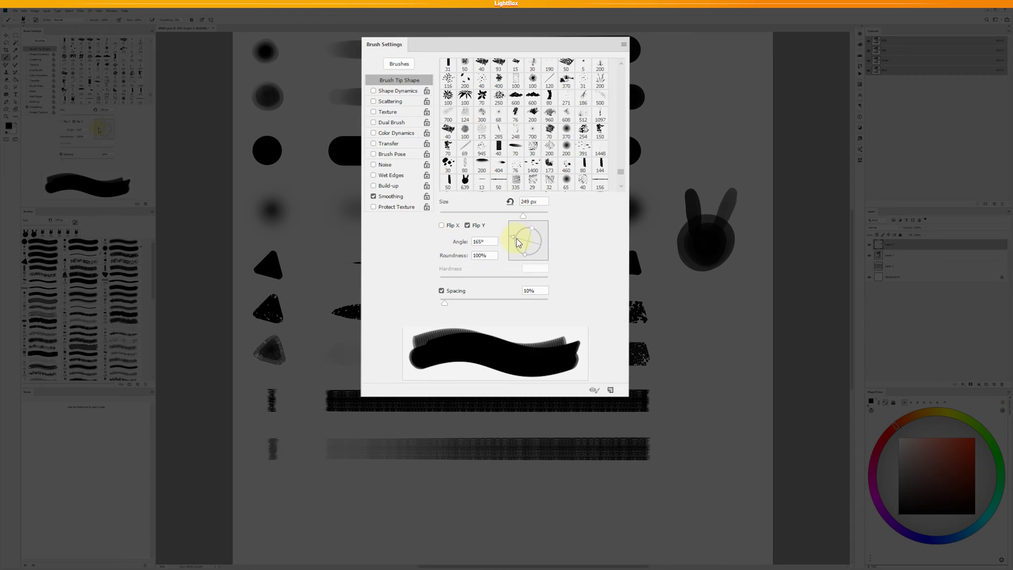
mouse_move(524, 255)
left_mouse_down()
mouse_move(528, 246)
mouse_move(523, 259)
left_mouse_up()
mouse_move(445, 304)
left_mouse_down()
mouse_move(435, 304)
mouse_move(514, 308)
mouse_move(439, 312)
left_mouse_up()
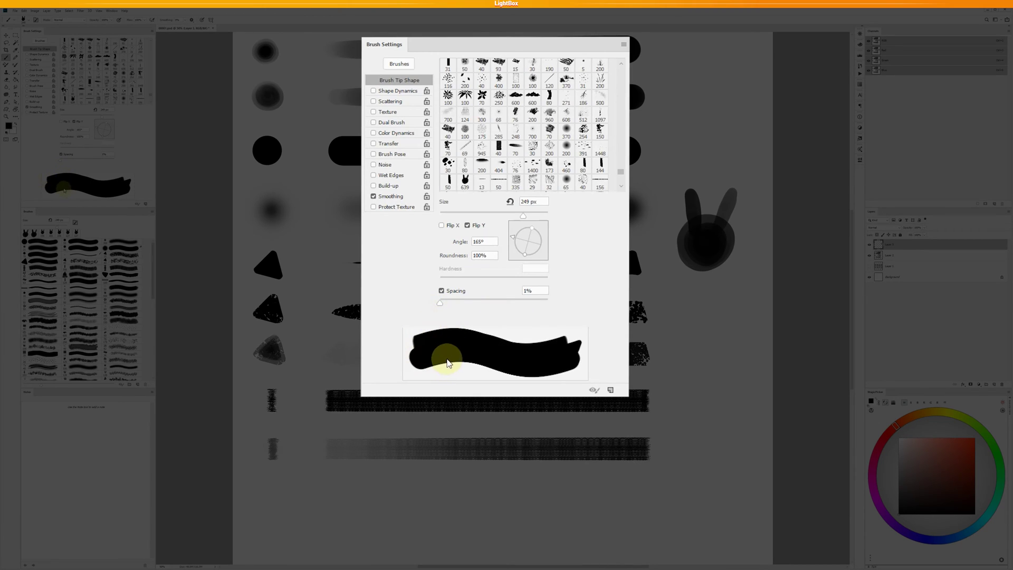
Step: Enable Shape Dynamics with Size Jitter controlled by Pen Pressure and a Minimum Diameter of 52%
left_click(407, 93)
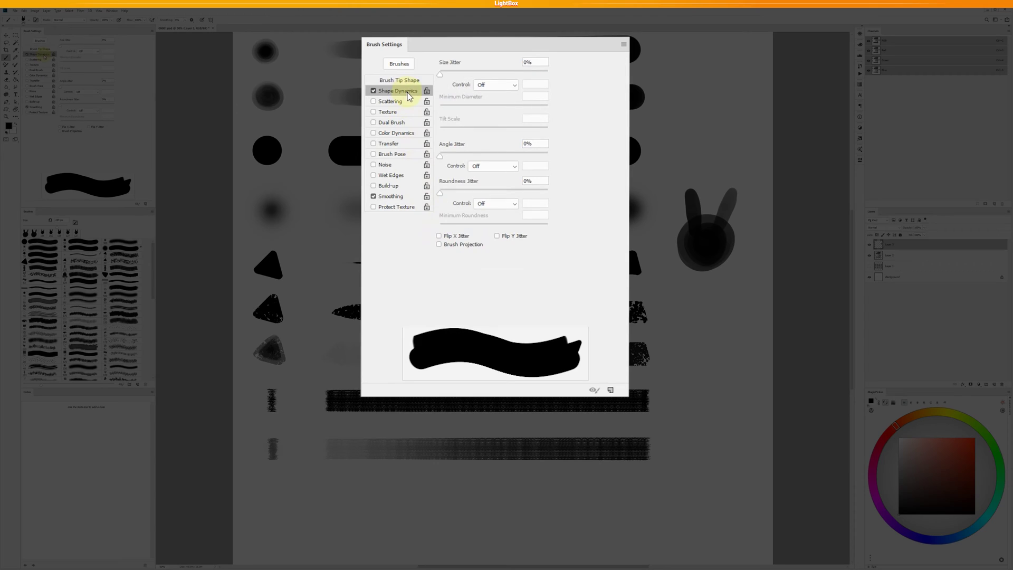
left_click(506, 86)
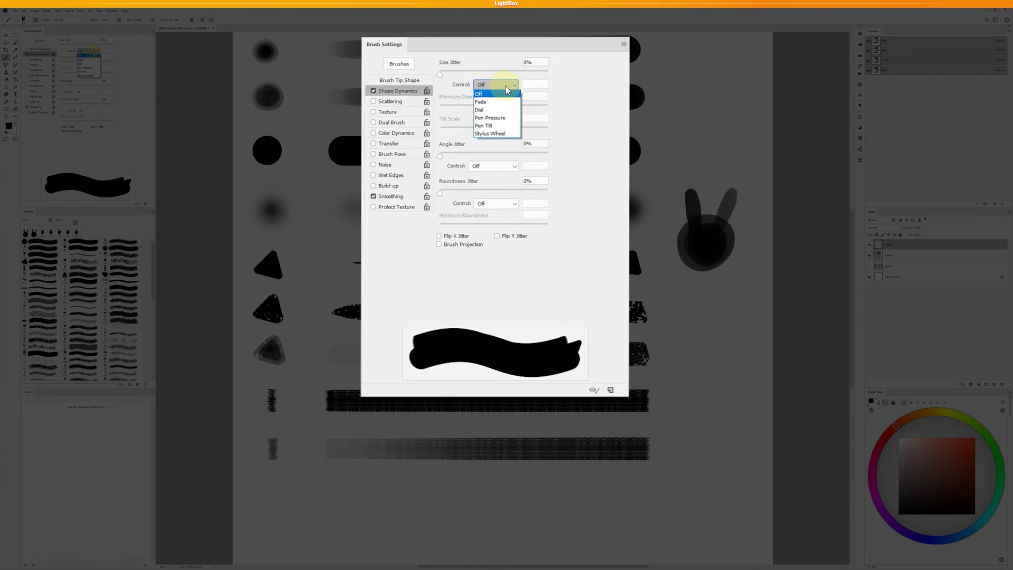
left_click(503, 117)
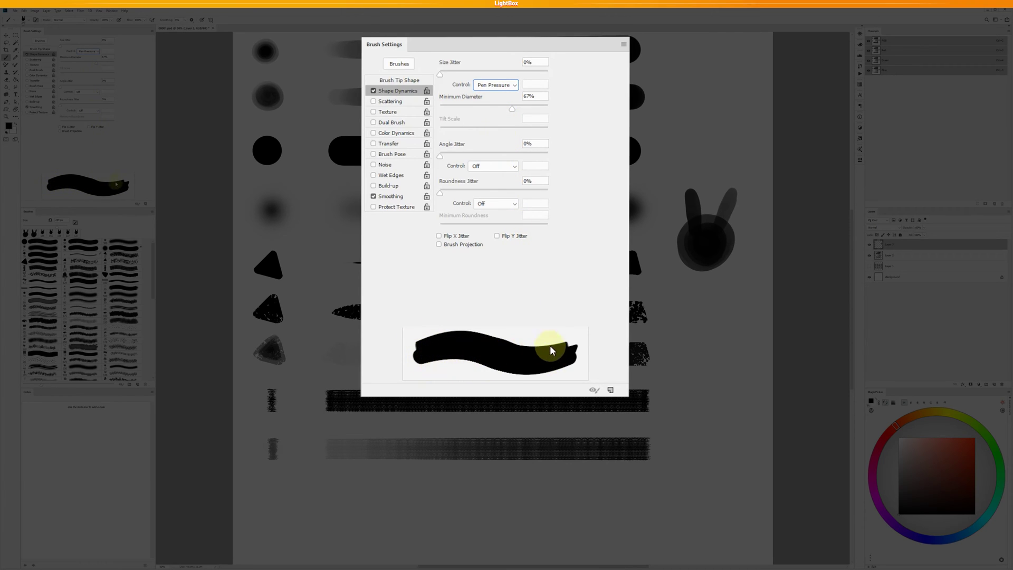
left_click_drag(512, 109, 428, 114)
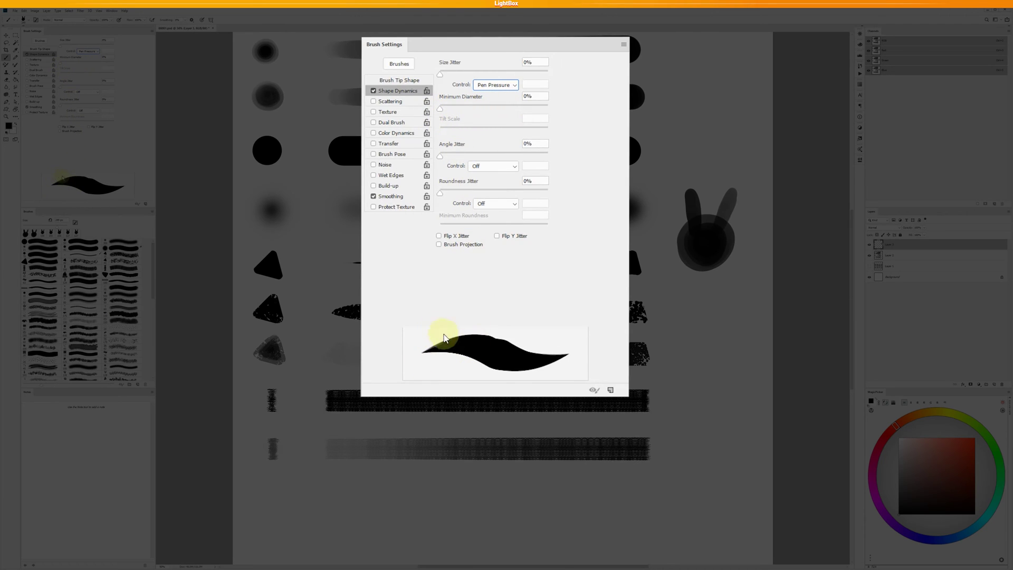
left_click_drag(439, 110, 496, 114)
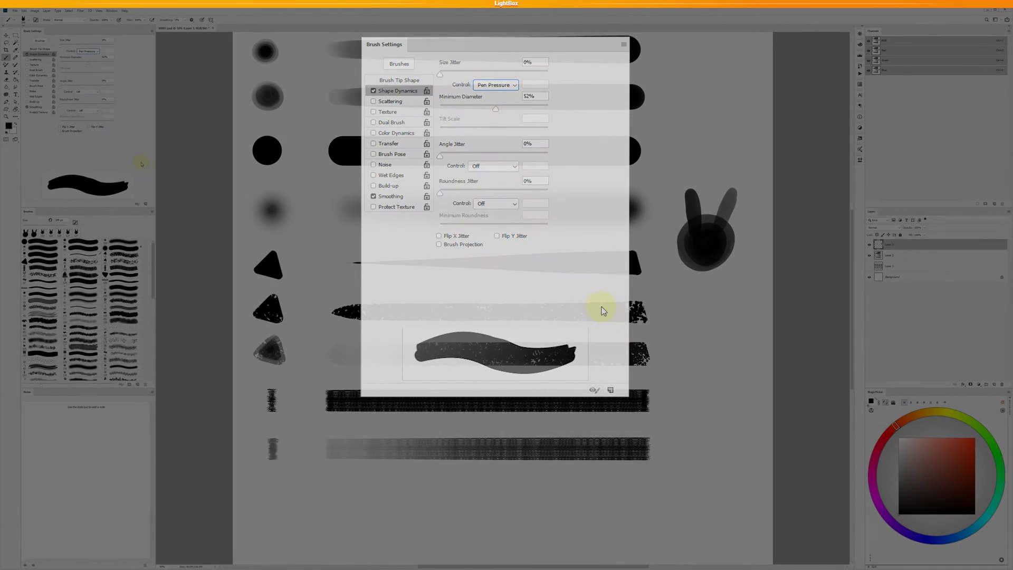
Step: Test the rabbit brush with a winding stroke and a short wavy stroke below the rabbit drawing
left_click(668, 314)
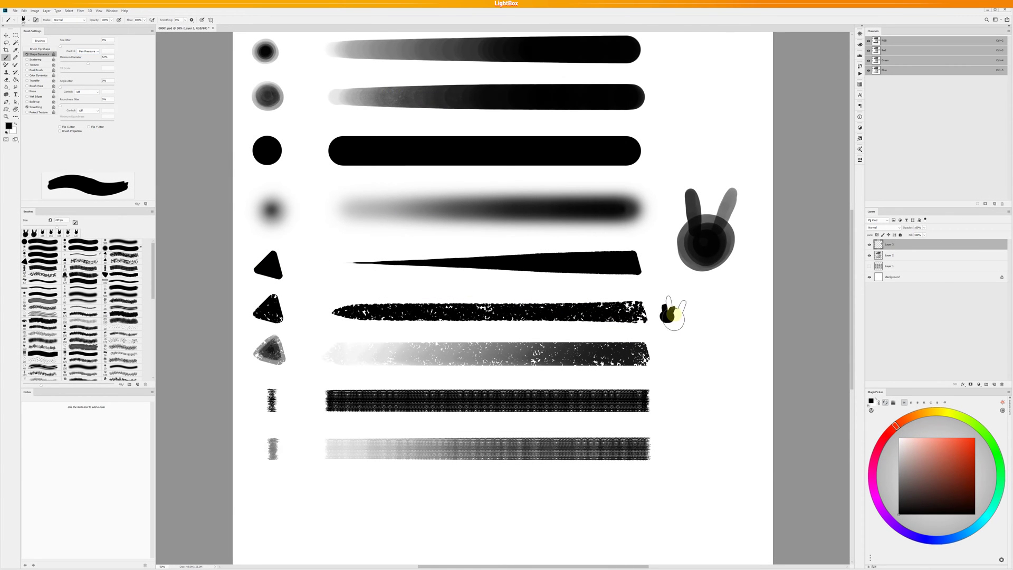
mouse_move(670, 315)
left_mouse_down()
mouse_move(694, 322)
mouse_move(702, 354)
mouse_move(683, 390)
mouse_move(742, 393)
left_mouse_up()
left_click_drag(671, 438, 754, 426)
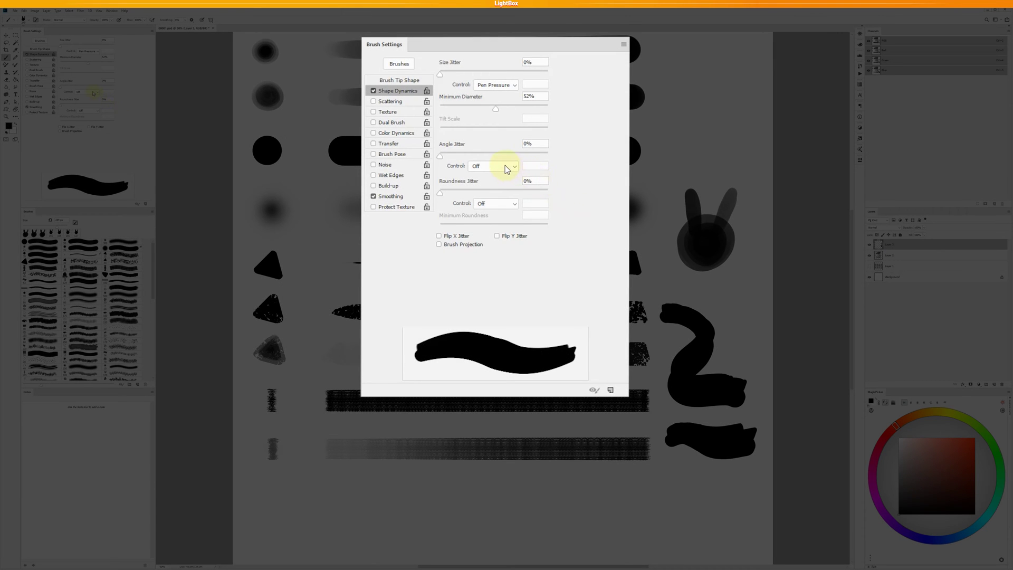
Step: Set the Angle Jitter control to Direction and paint a looping test stroke above the rabbit drawing
left_click(505, 167)
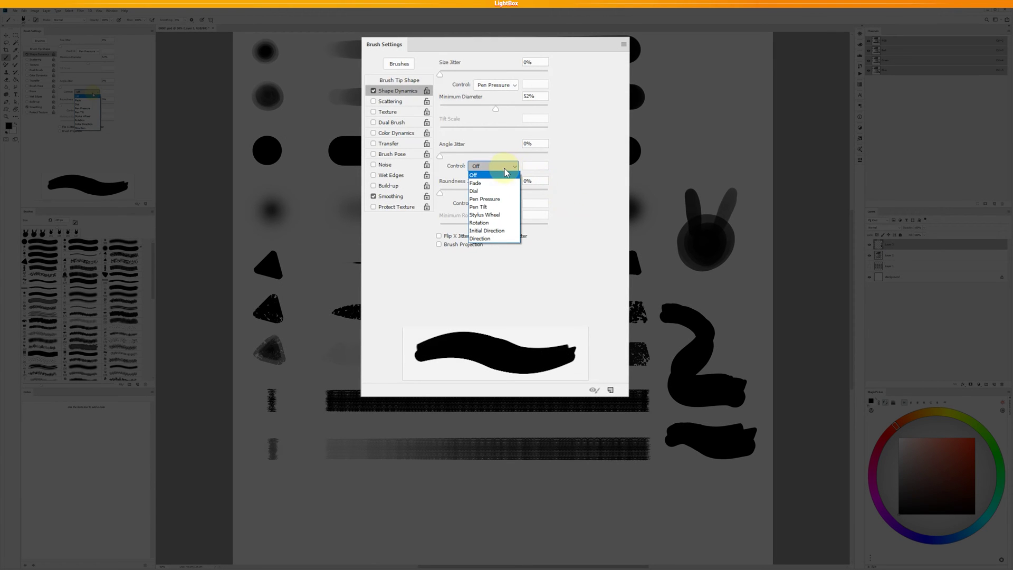
left_click(490, 241)
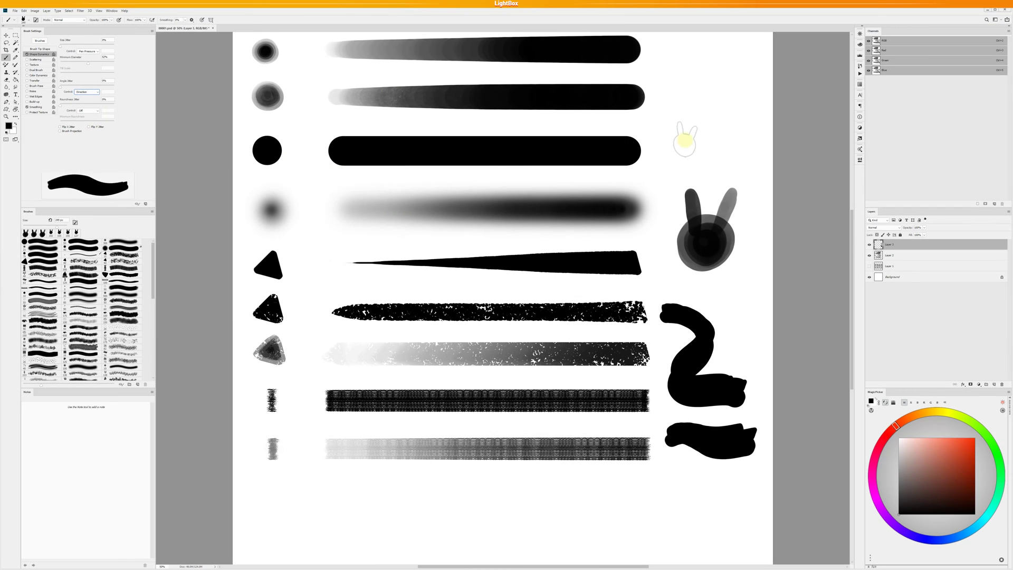
mouse_move(666, 127)
left_mouse_down()
mouse_move(715, 123)
mouse_move(730, 144)
mouse_move(717, 168)
mouse_move(689, 173)
mouse_move(677, 156)
mouse_move(683, 126)
mouse_move(706, 104)
mouse_move(741, 109)
mouse_move(754, 155)
mouse_move(736, 204)
mouse_move(675, 229)
left_mouse_up()
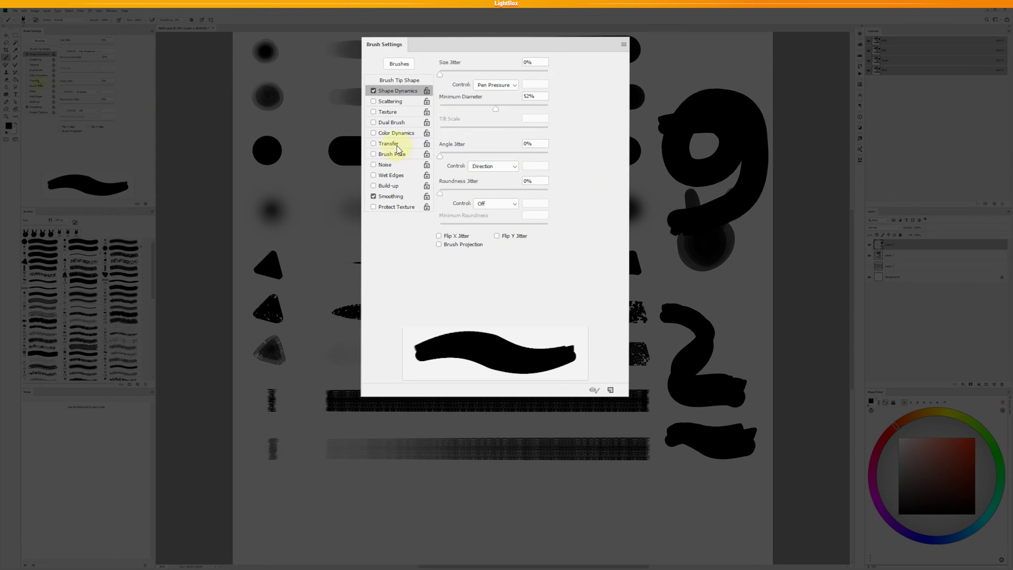
Step: Enable Transfer with increased Opacity Jitter and paint two test strokes across the triangular brush samples
left_click(394, 145)
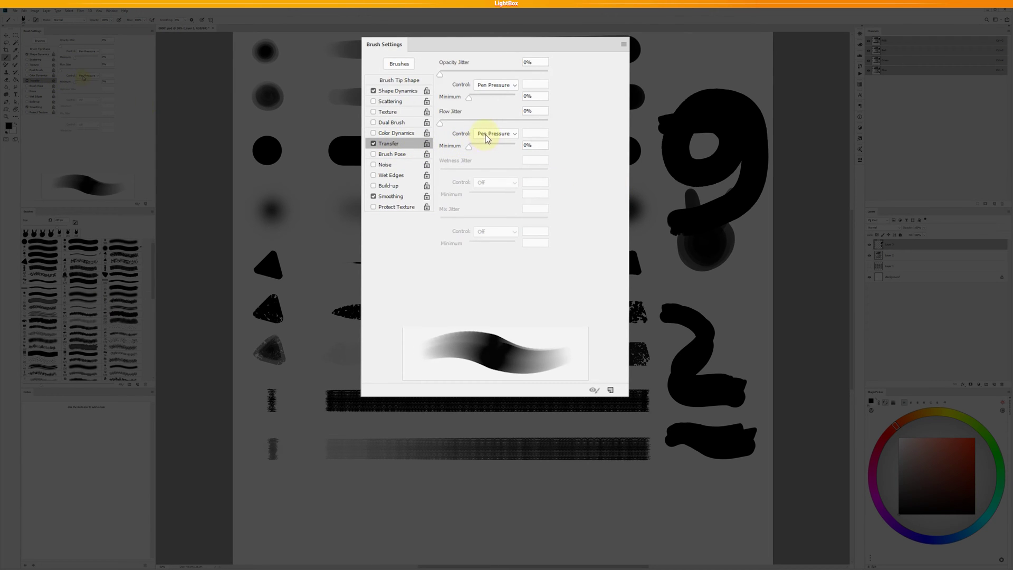
mouse_move(457, 77)
left_mouse_down()
mouse_move(509, 81)
mouse_move(463, 76)
mouse_move(481, 79)
left_mouse_up()
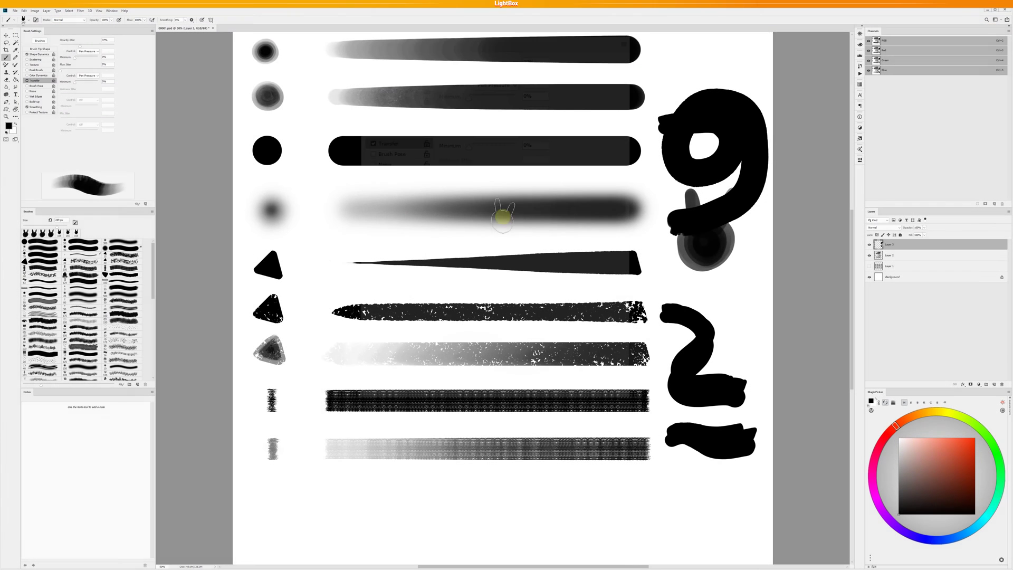
left_click_drag(518, 288, 685, 290)
mouse_move(329, 272)
left_mouse_down()
mouse_move(385, 245)
mouse_move(402, 277)
mouse_move(525, 236)
left_mouse_up()
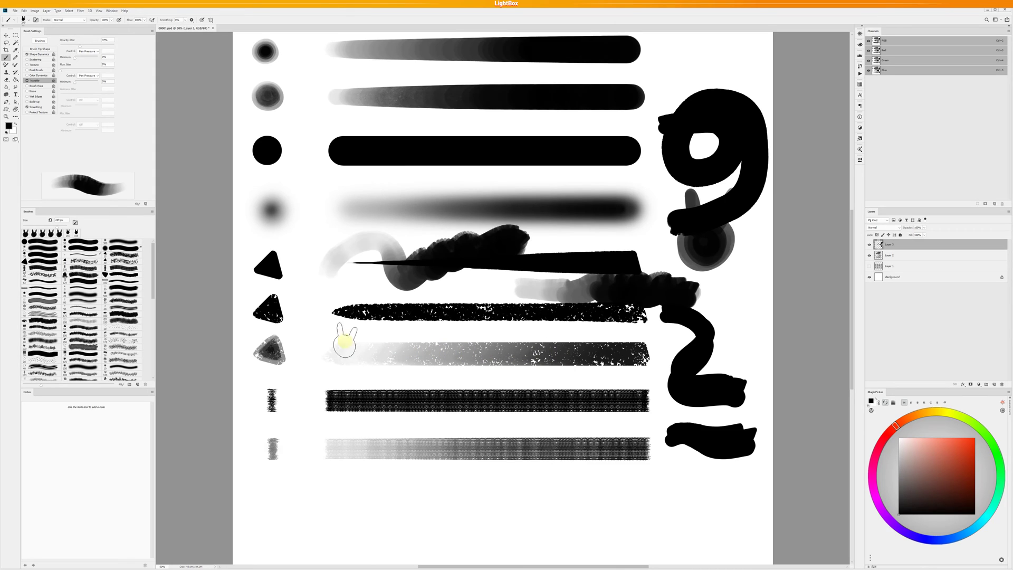
Step: Save the adjusted rabbit brush as a new brush preset under the suggested name
left_click(152, 213)
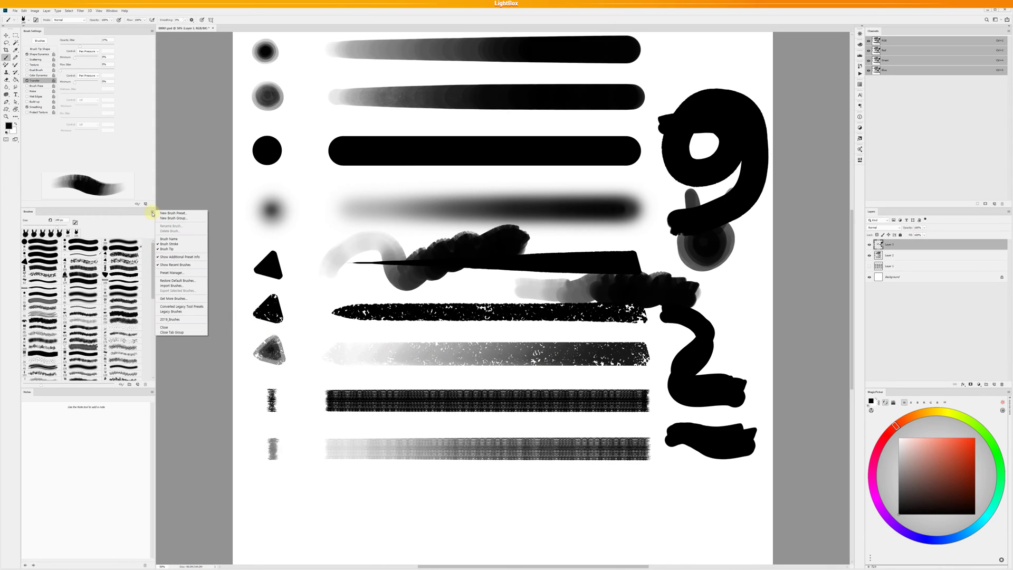
left_click(188, 213)
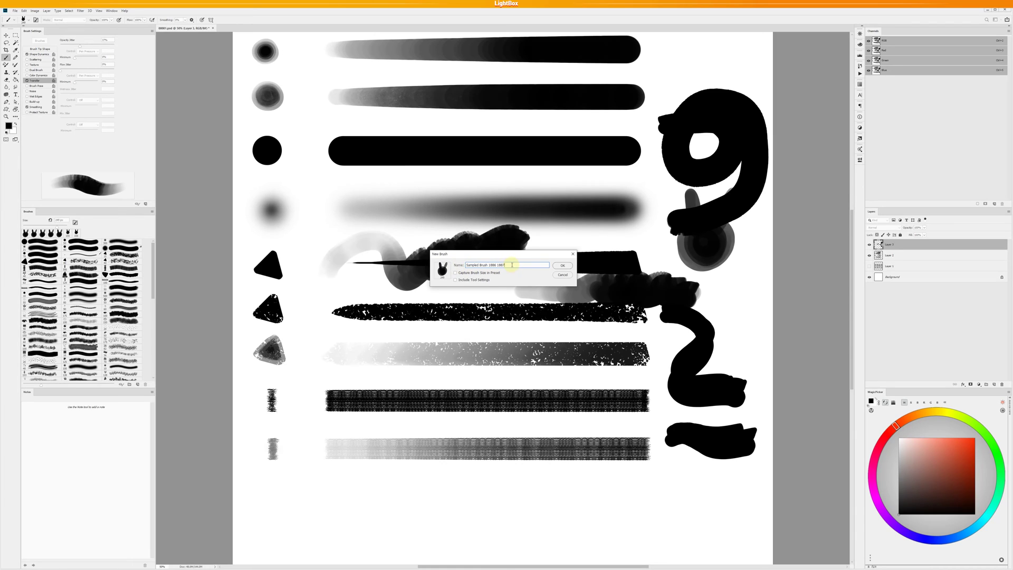
left_click(562, 266)
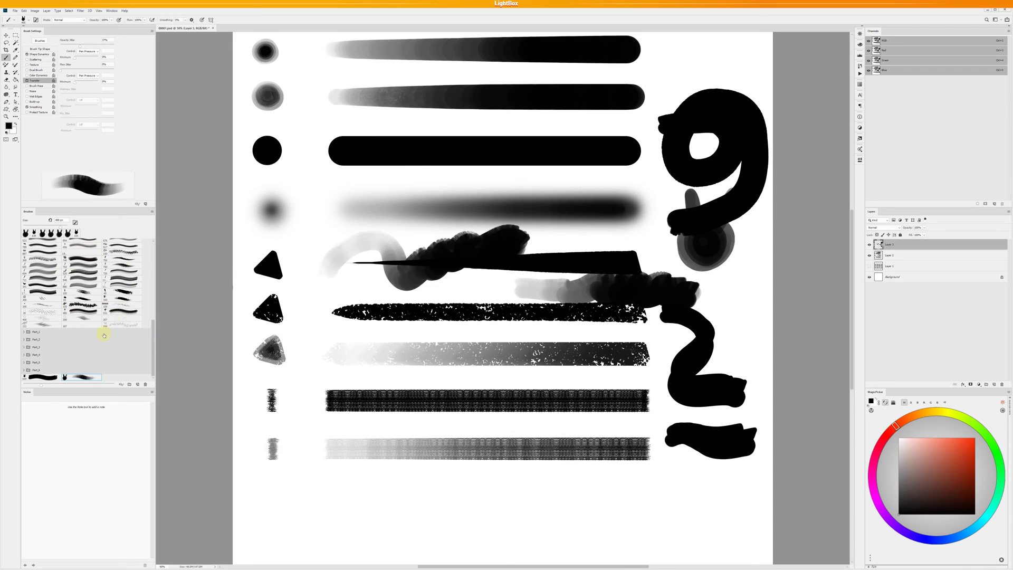
Step: Export the two rabbit brushes together with other selected brushes as My_Brush_001.abr, replacing the existing file
left_click(50, 377)
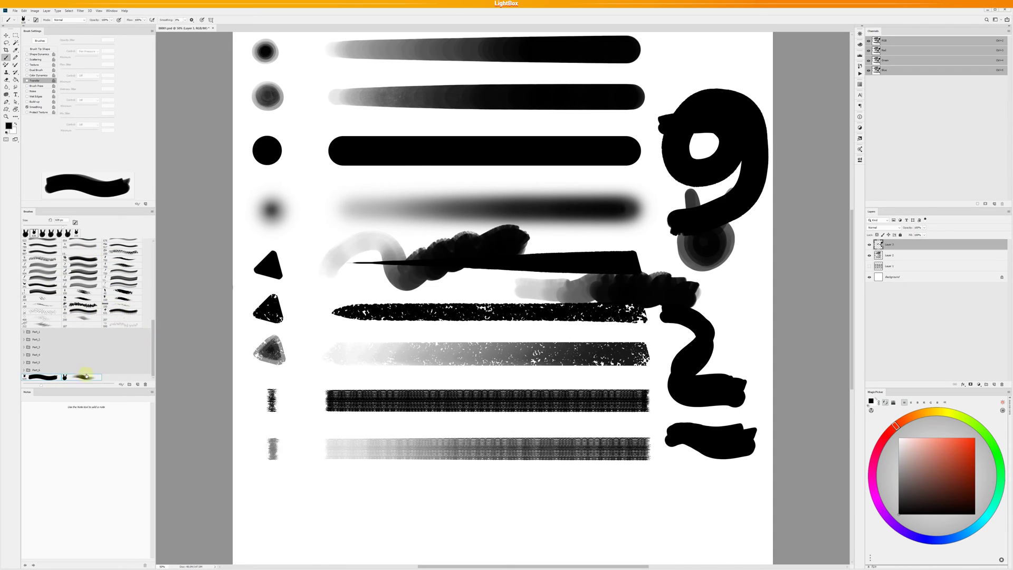
left_click(122, 313)
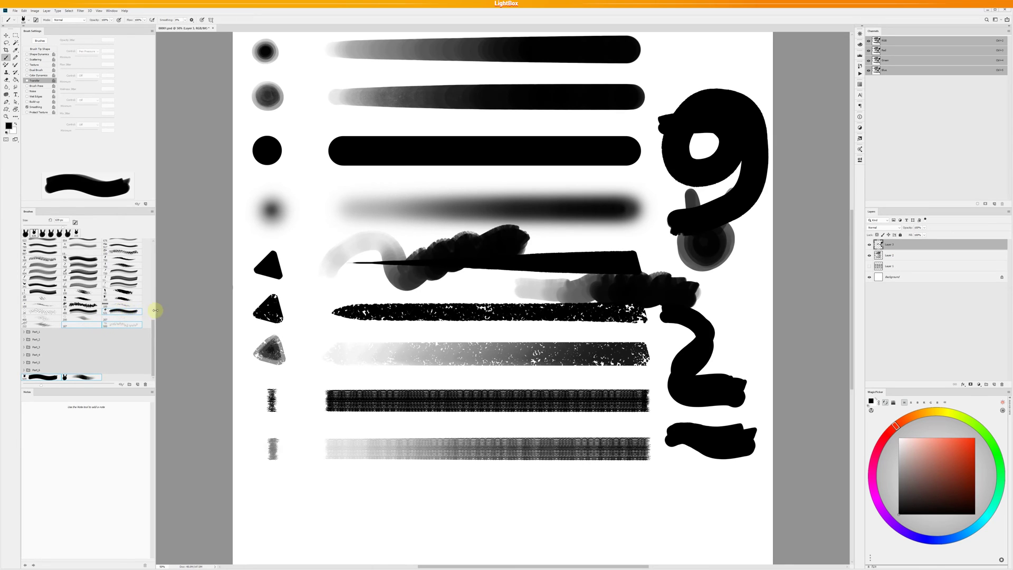
left_click(152, 212)
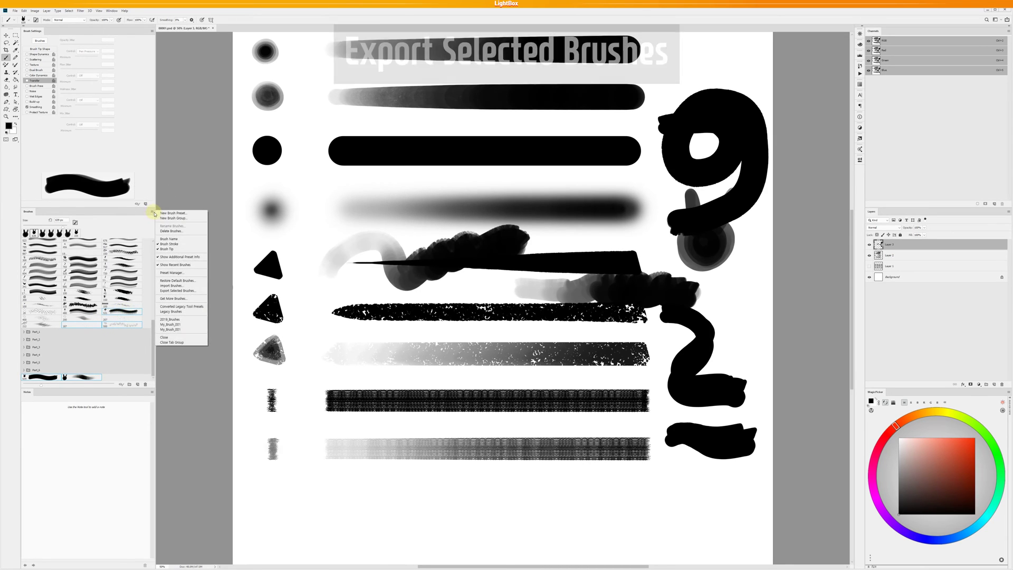
left_click(179, 291)
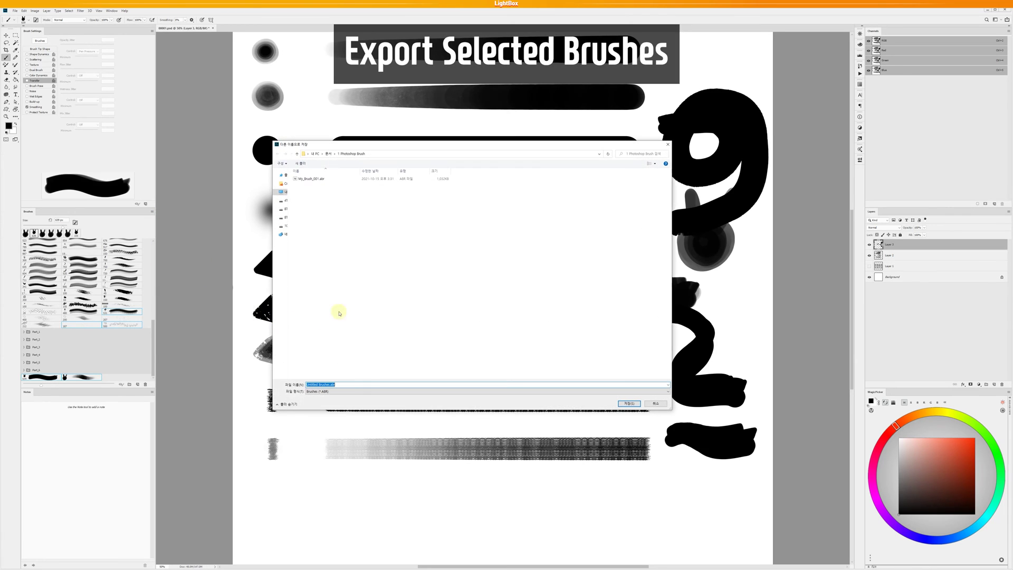
left_click(312, 179)
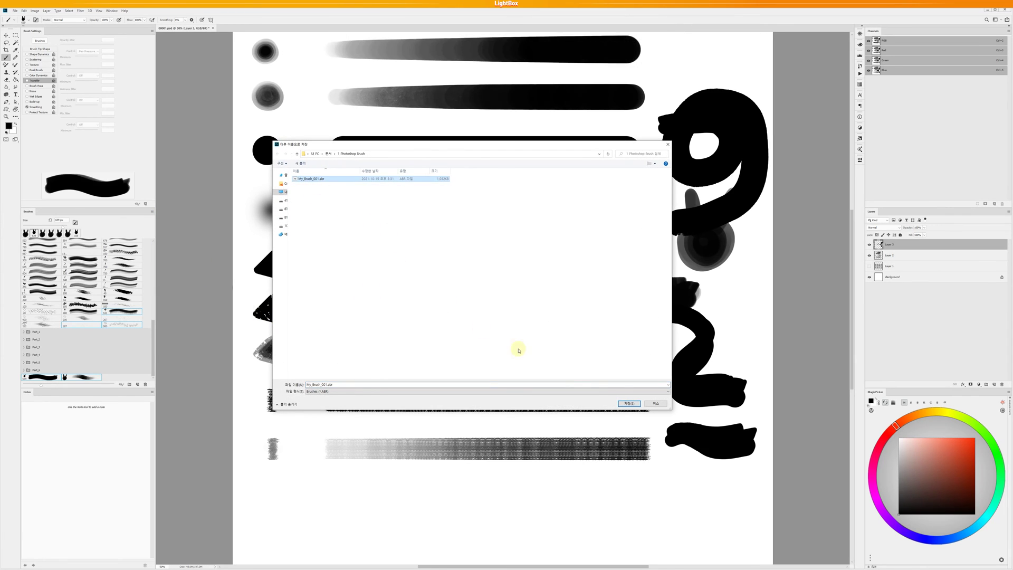
left_click(629, 404)
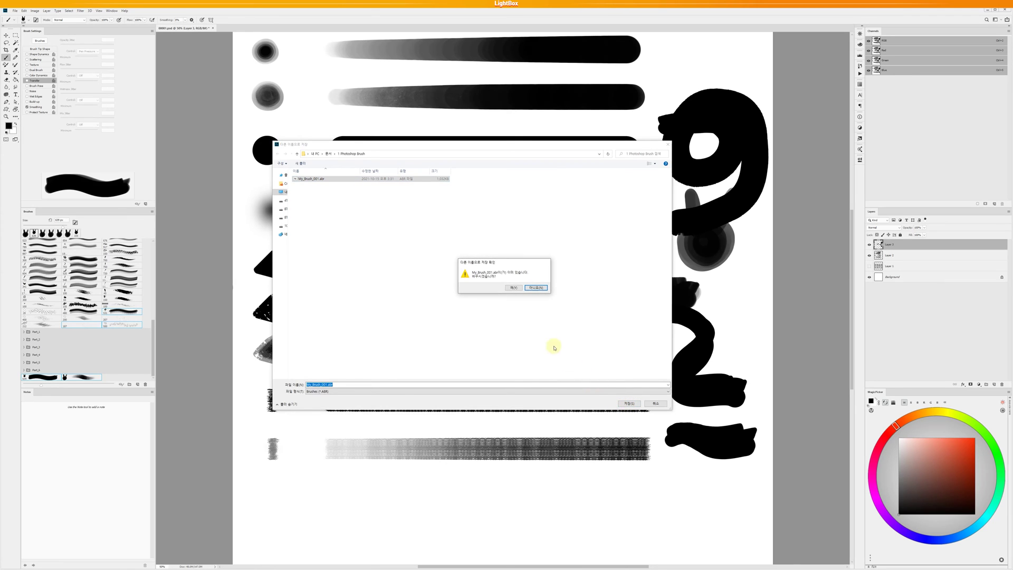
left_click(514, 288)
Step: Import My_Brush_001.abr into the brush library, expand its group and select the brushes inside it
left_click(153, 212)
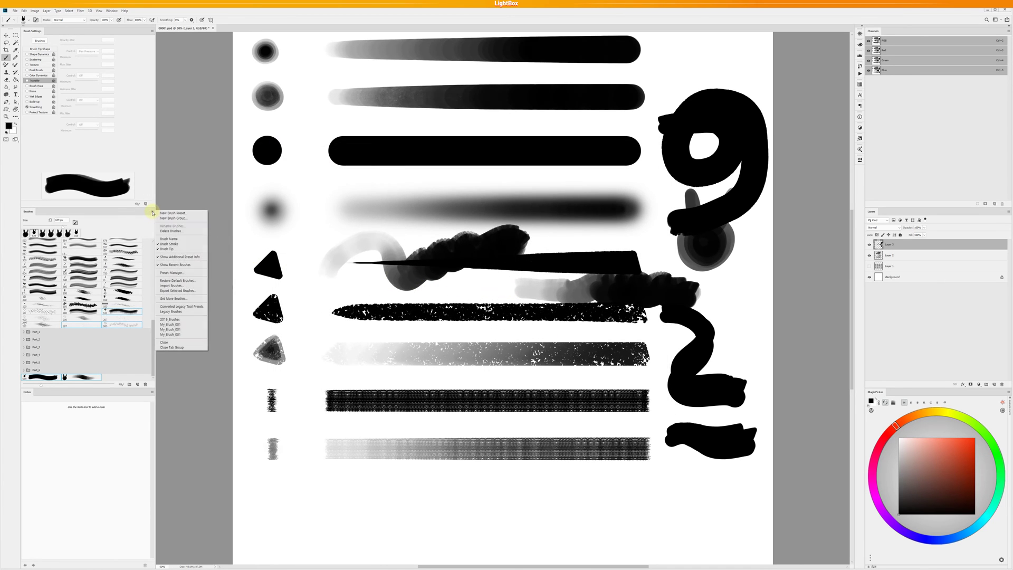
left_click(176, 286)
double_click(391, 181)
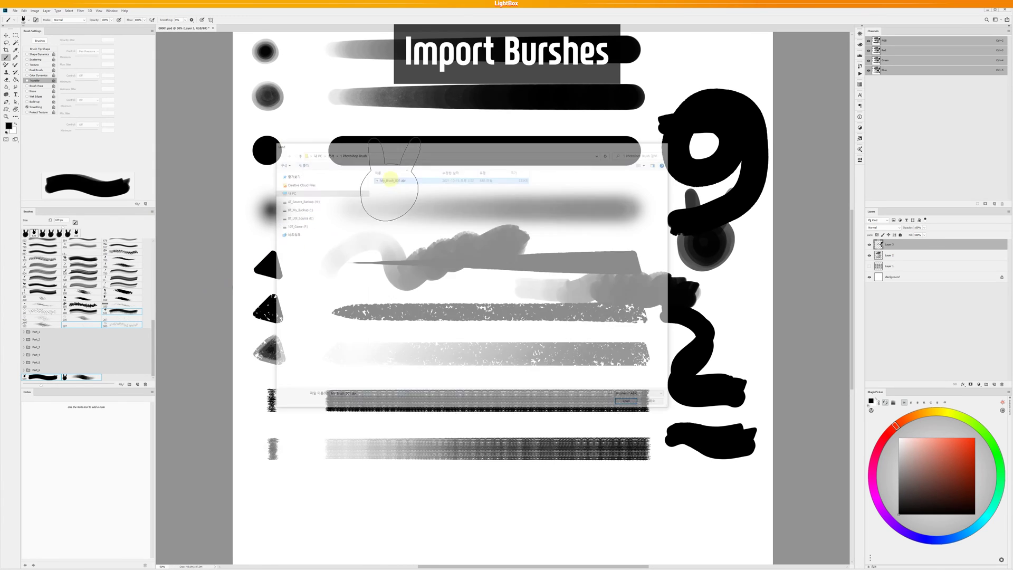
left_click(47, 377)
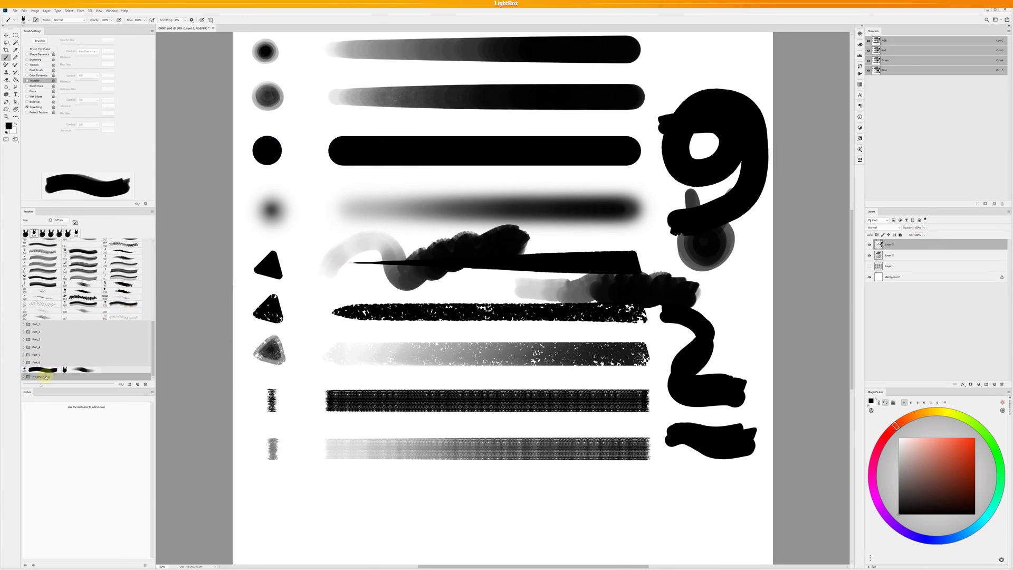
scroll(153, 363, "down", 1)
left_click(105, 375)
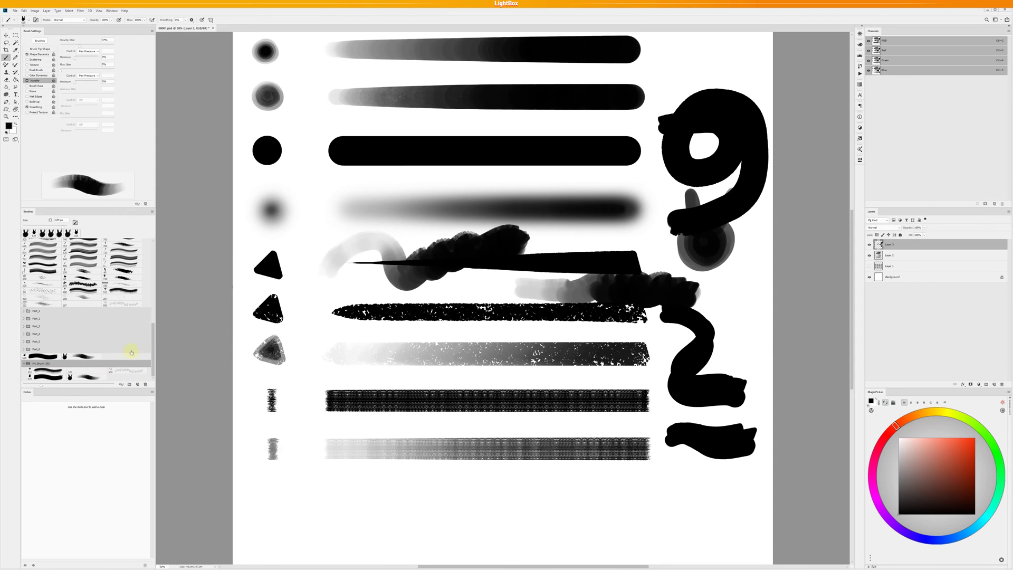
left_click(88, 377)
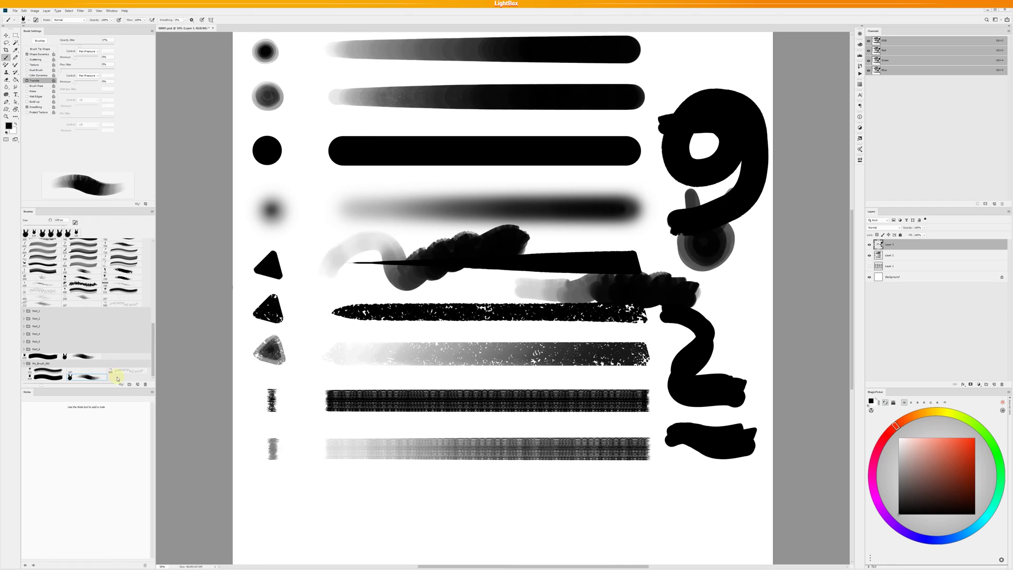
mouse_move(154, 327)
left_mouse_down()
mouse_move(152, 278)
mouse_move(151, 347)
left_mouse_up()
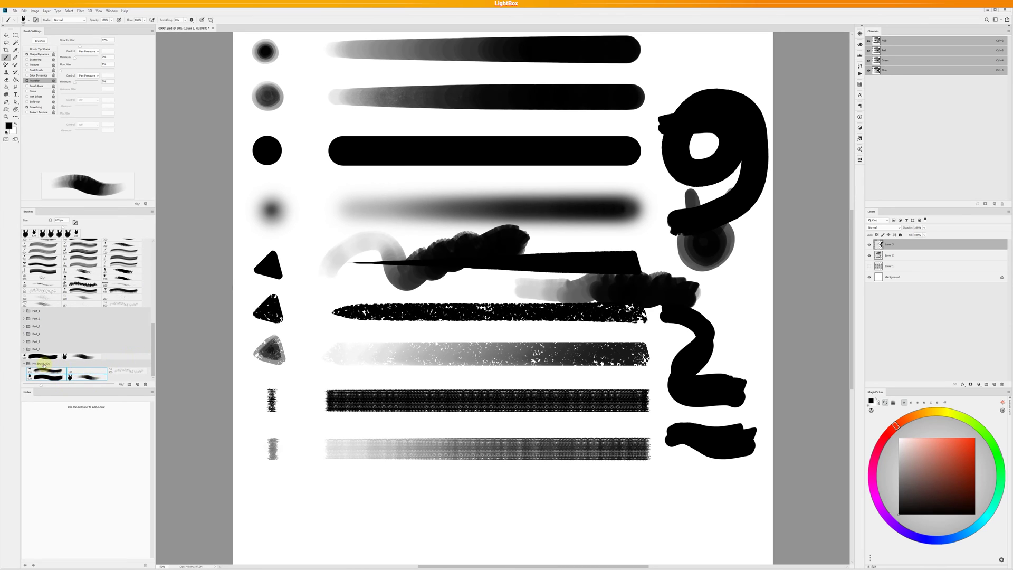
Step: Delete the imported My_Brush_001 group together with all its brushes
left_click(44, 364)
right_click(45, 364)
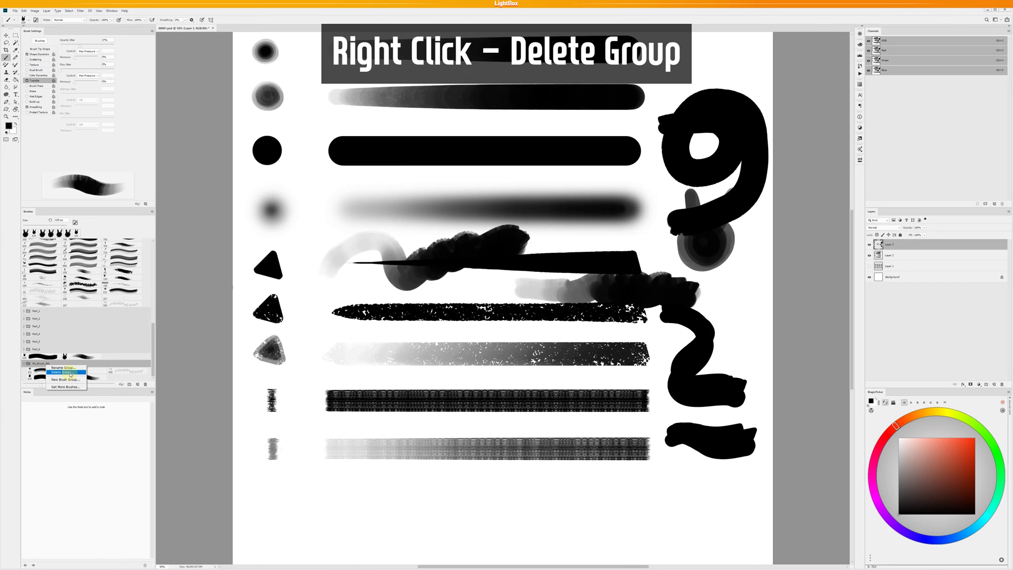
left_click(70, 373)
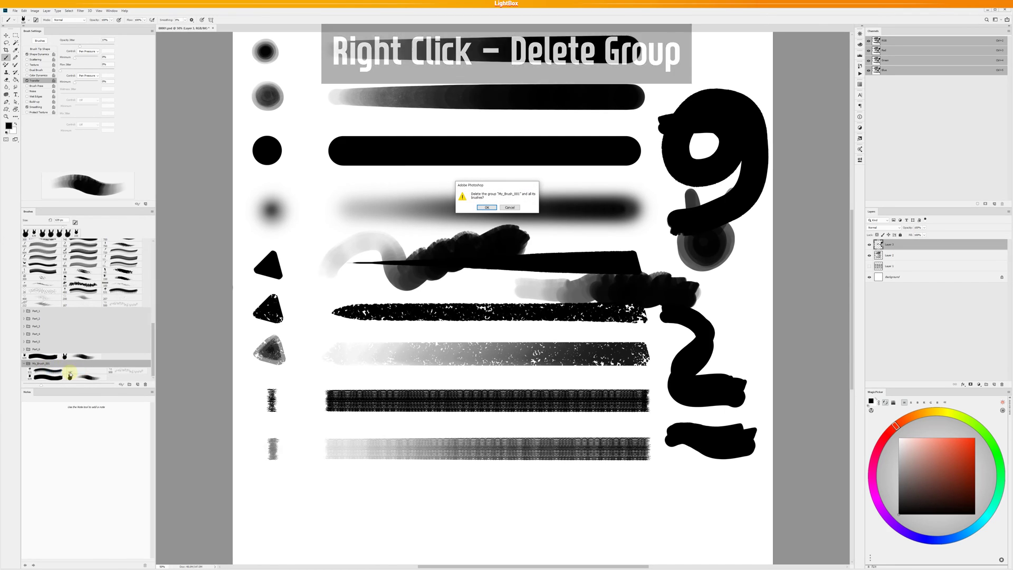
left_click(487, 207)
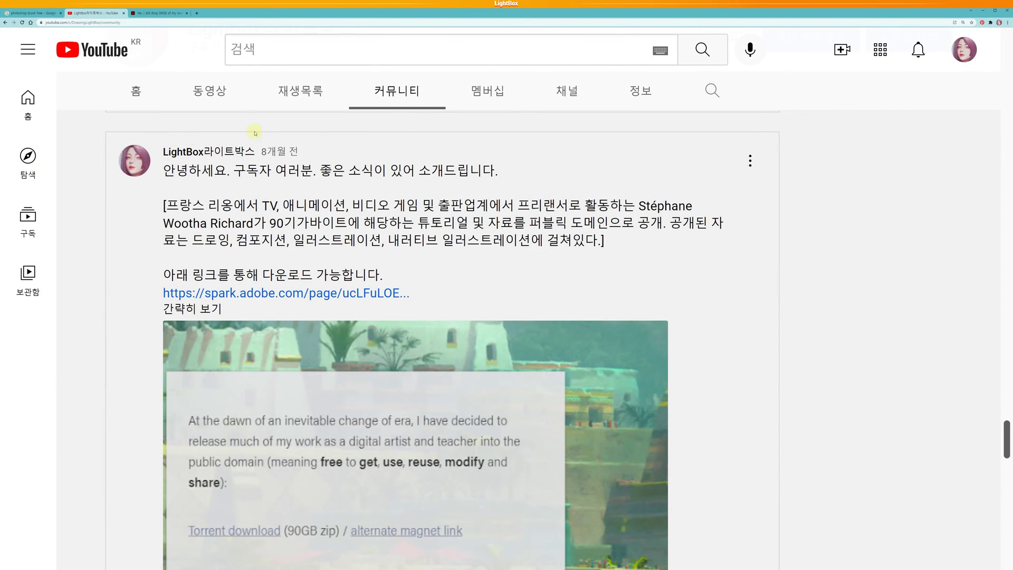
Step: Open the artist's page about the 90GB public-domain release and look through its text and artwork
left_click(170, 17)
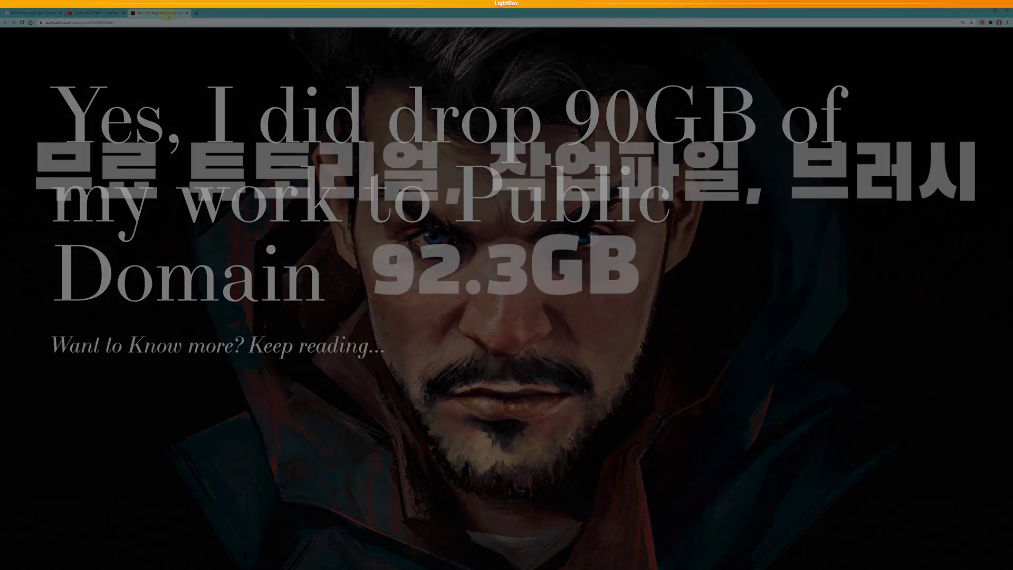
scroll(506, 317, "down", 10)
scroll(507, 317, "down", 15)
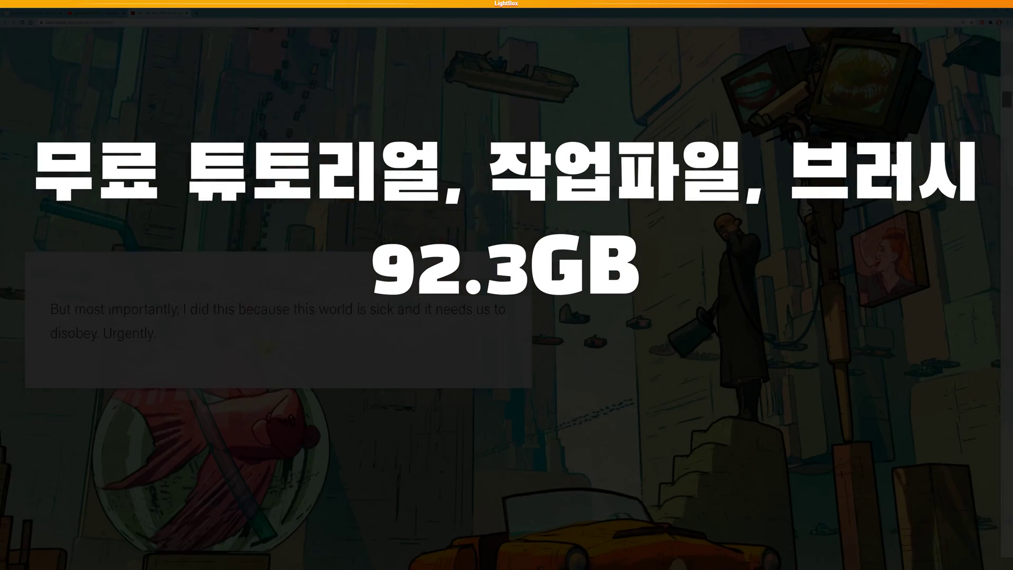
scroll(267, 350, "down", 15)
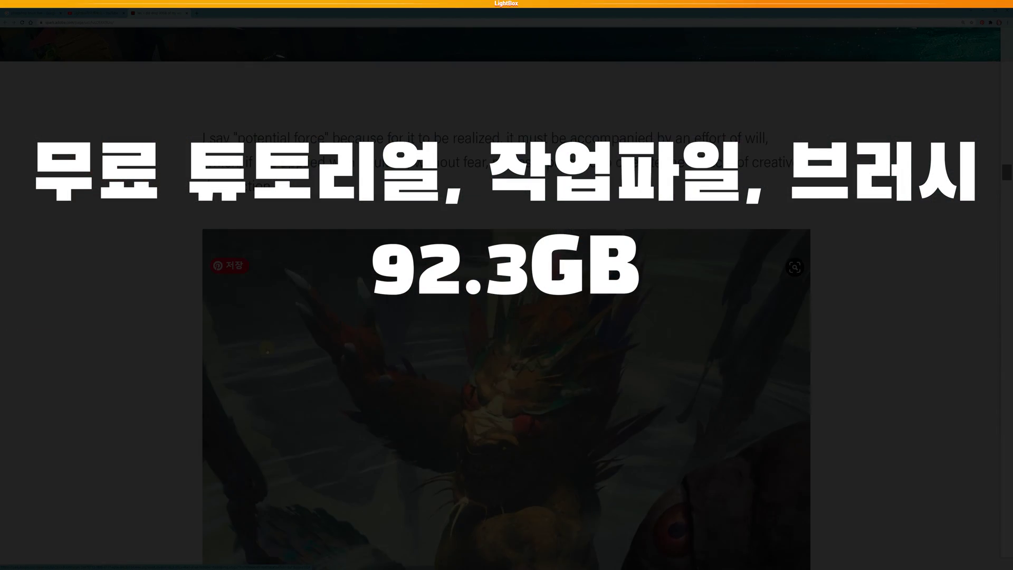
scroll(155, 363, "down", 15)
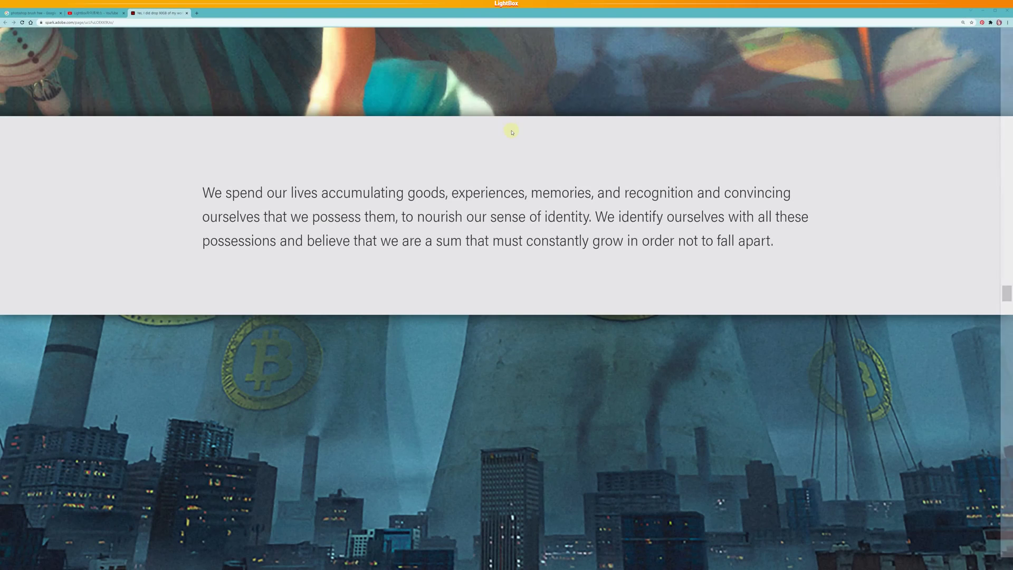
Step: Switch to Photoshop and import the downloaded brush sets from the 1 Photoshop Brush folder
left_click(152, 211)
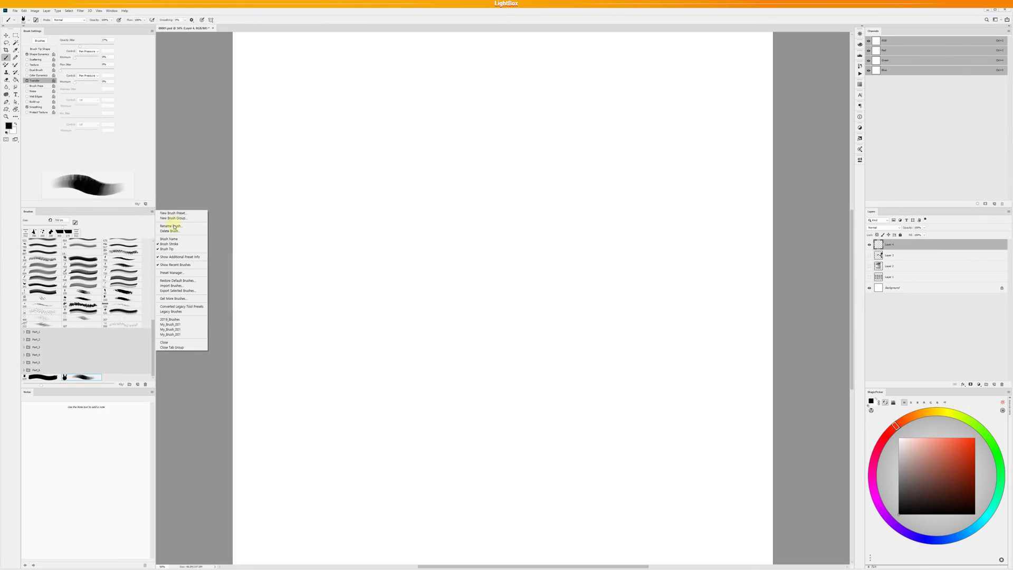
left_click(179, 286)
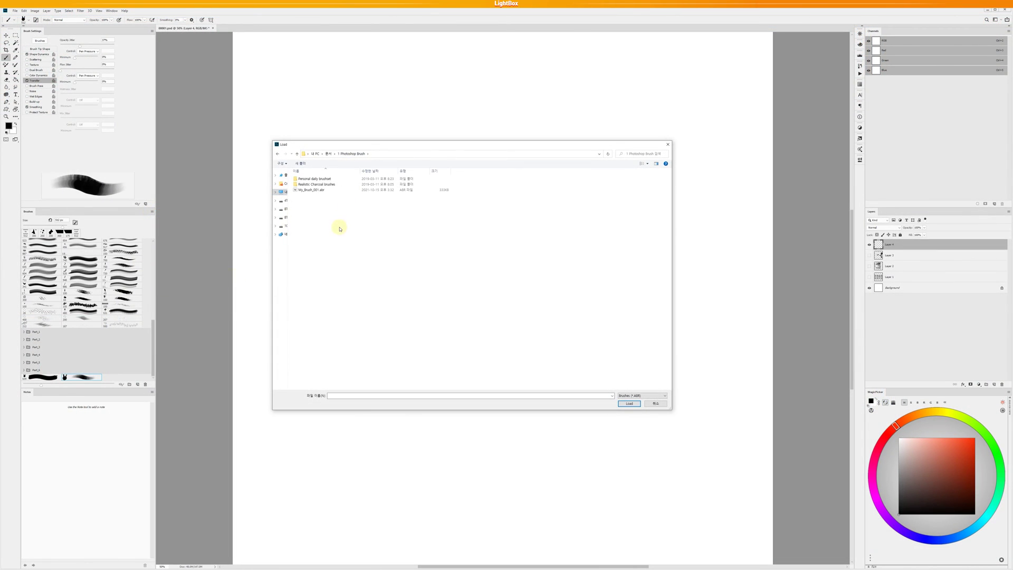
left_click(325, 182)
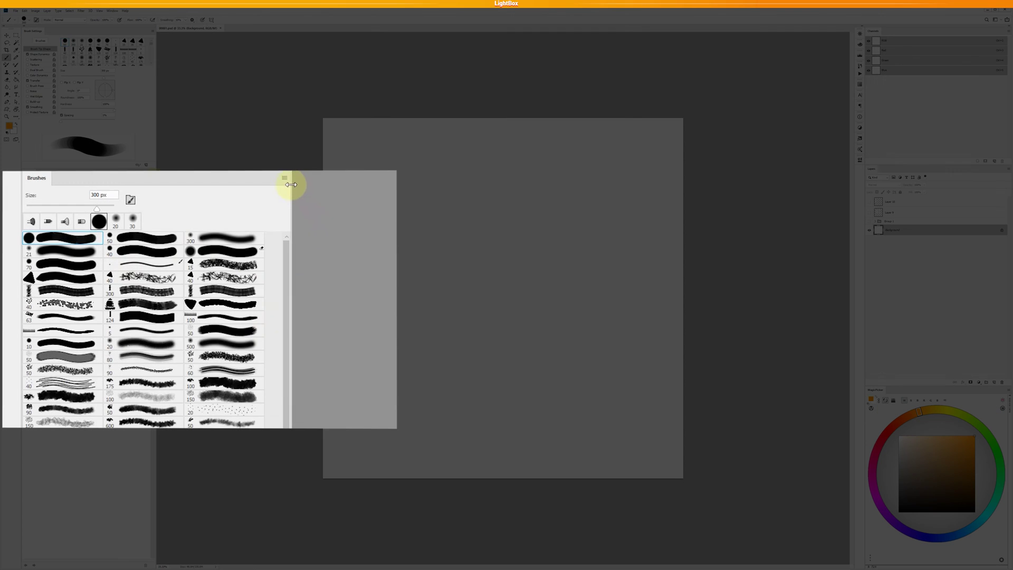
Step: Add the Legacy Brushes set to the brush library
left_click(284, 178)
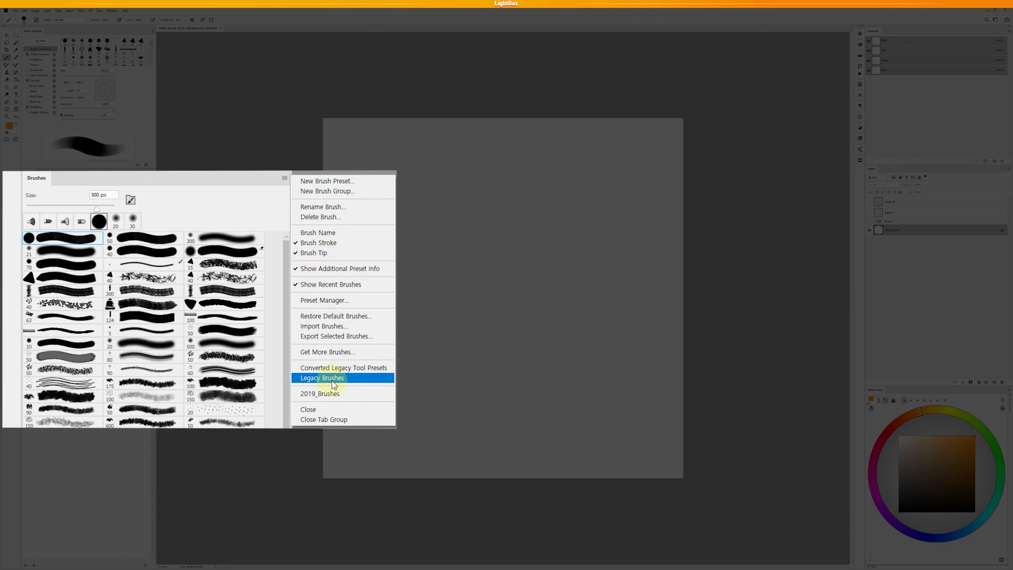
left_click(176, 273)
left_click(489, 208)
left_click_drag(286, 155, 290, 350)
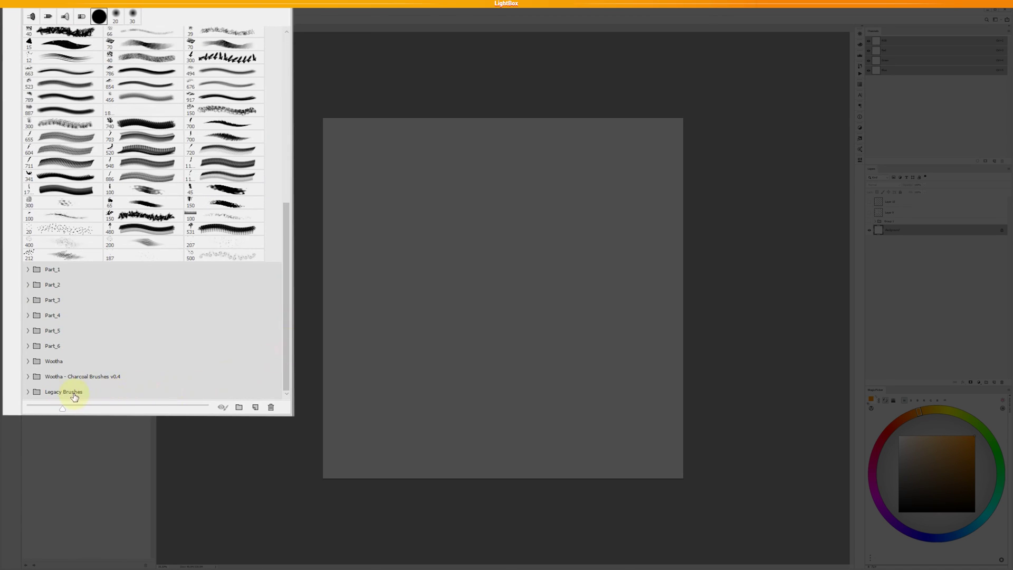
Step: Expand the Legacy Brushes group and its Default Brushes subgroup and browse the brushes inside
left_click_drag(17, 384, 99, 401)
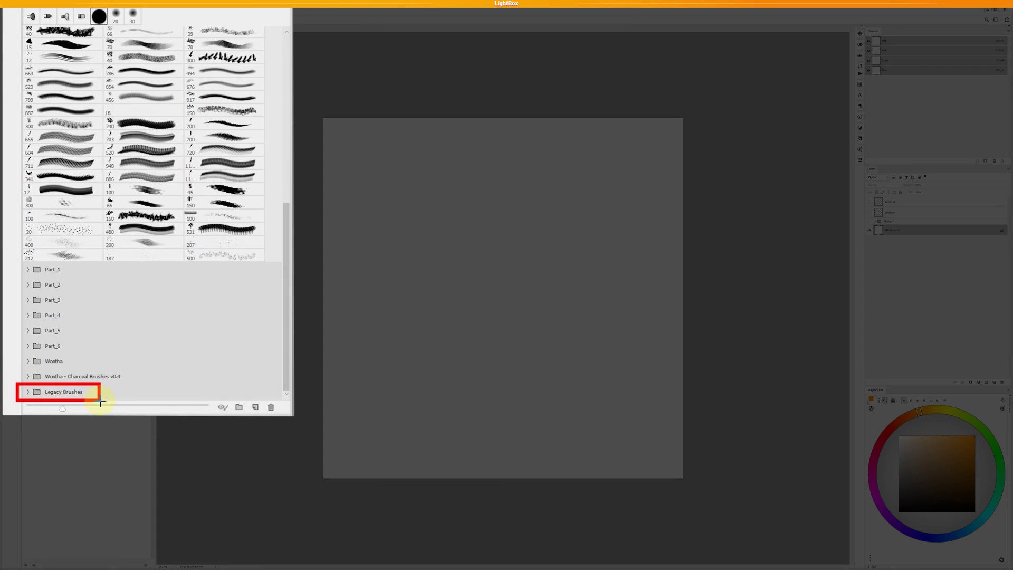
left_click(27, 391)
left_click(39, 264)
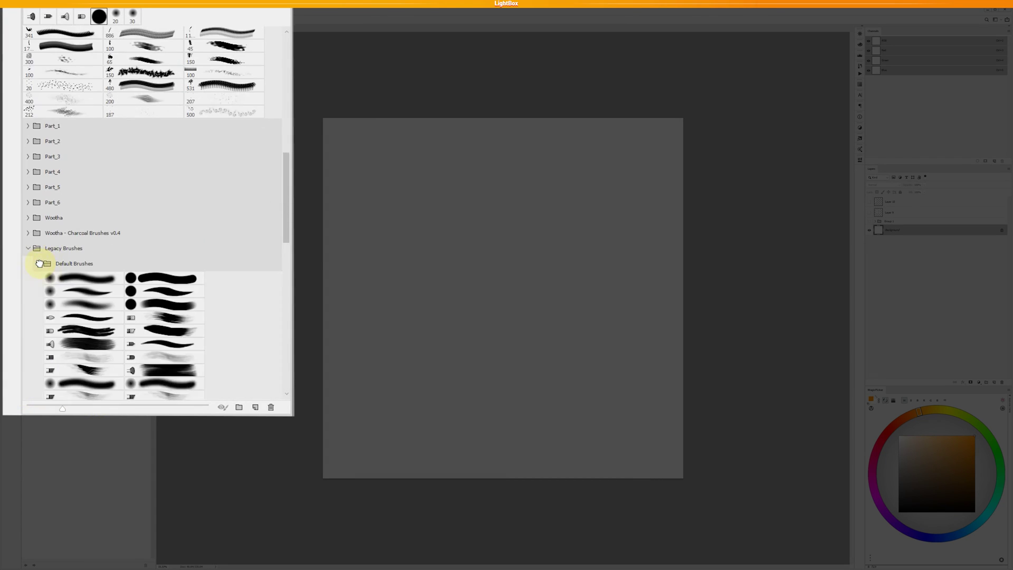
scroll(40, 264, "down", 5)
left_click_drag(35, 157, 65, 370)
left_click_drag(117, 156, 141, 364)
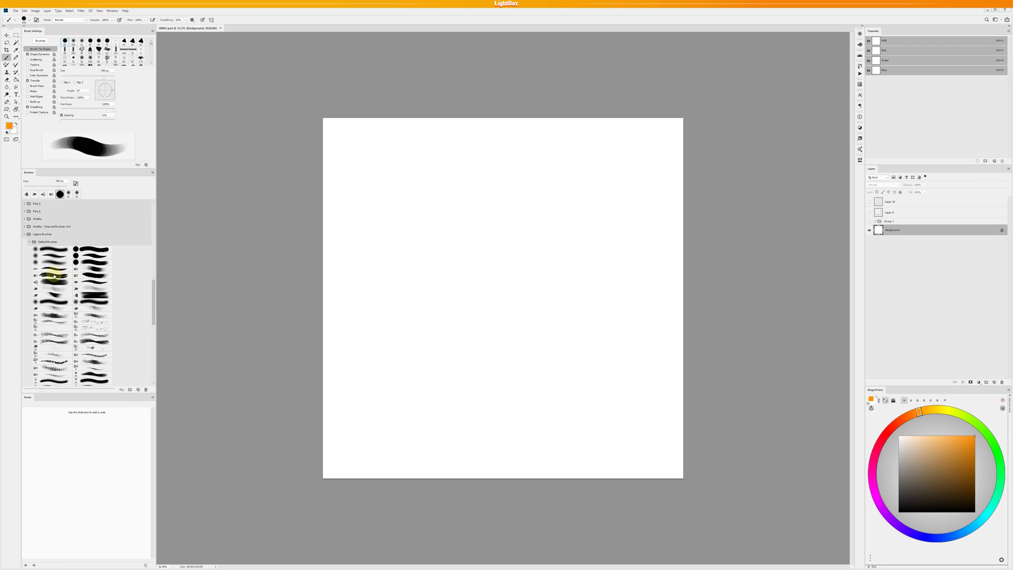
Step: Try several bristle brushes from Default Brushes and paint sparse orange dabs near the canvas centre with a flat bristle tip
left_click(54, 275)
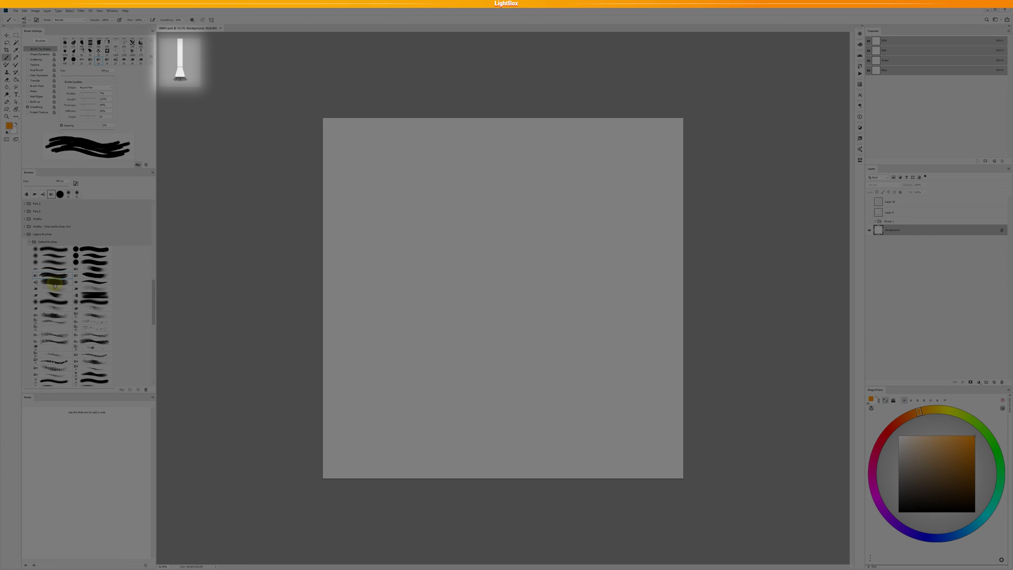
left_click(55, 283)
left_click(55, 291)
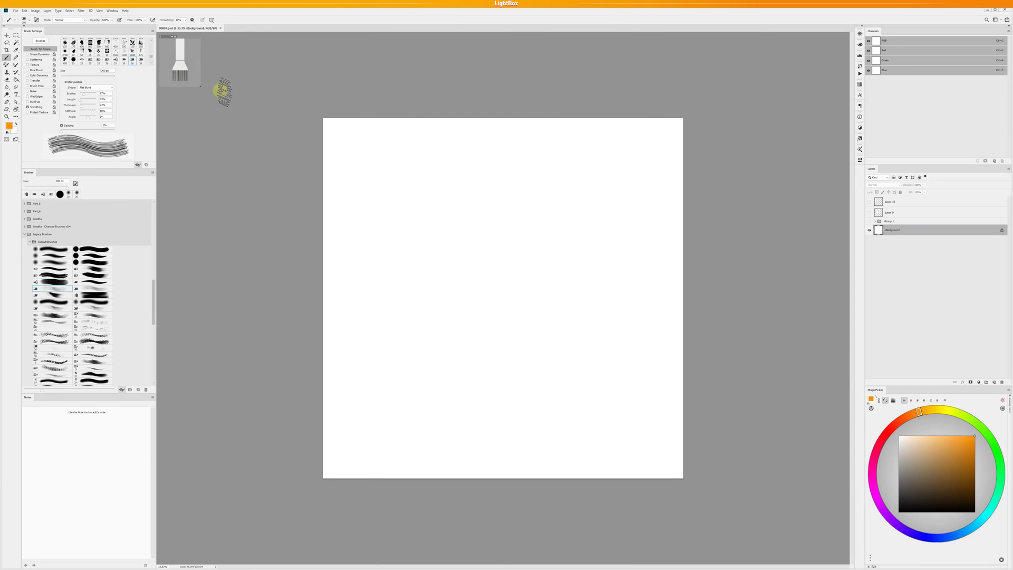
mouse_move(473, 259)
left_mouse_down()
mouse_move(482, 255)
mouse_move(480, 270)
left_mouse_up()
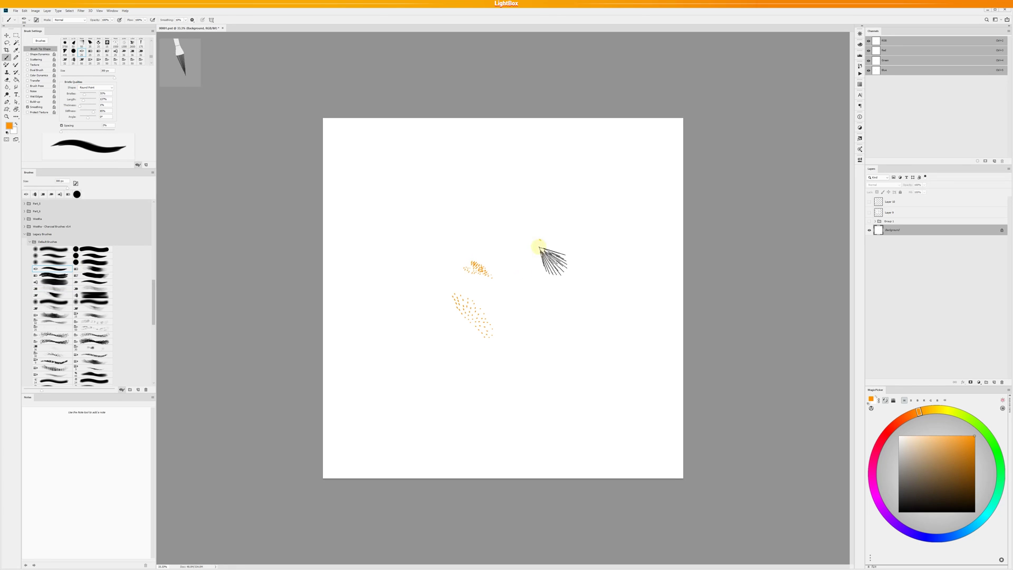
Step: Paint orange test strokes across the canvas with the Round Point bristle brush, including a spiral, solid blobs, broad bands and a zigzag
left_click_drag(543, 238, 507, 240)
mouse_move(524, 327)
left_mouse_down()
mouse_move(515, 338)
mouse_move(507, 323)
left_mouse_up()
mouse_move(533, 285)
left_mouse_down()
mouse_move(594, 290)
mouse_move(607, 316)
left_mouse_up()
mouse_move(441, 389)
left_mouse_down()
mouse_move(499, 407)
mouse_move(591, 404)
left_mouse_up()
left_click_drag(591, 174, 412, 184)
left_click_drag(464, 206, 393, 285)
left_click_drag(417, 216, 364, 264)
left_click_drag(441, 301, 382, 380)
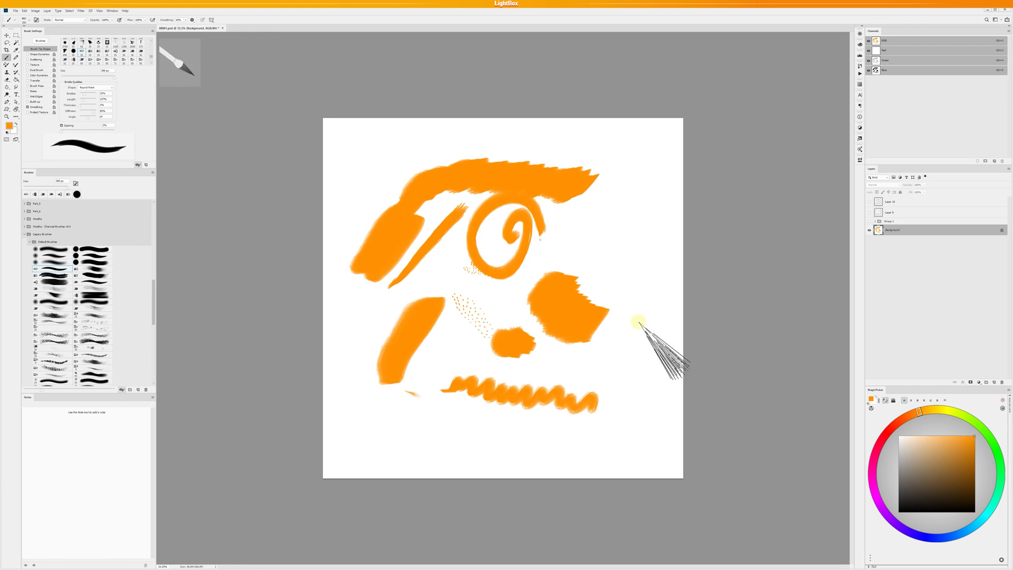
left_click_drag(640, 319, 562, 404)
left_click_drag(615, 210, 625, 262)
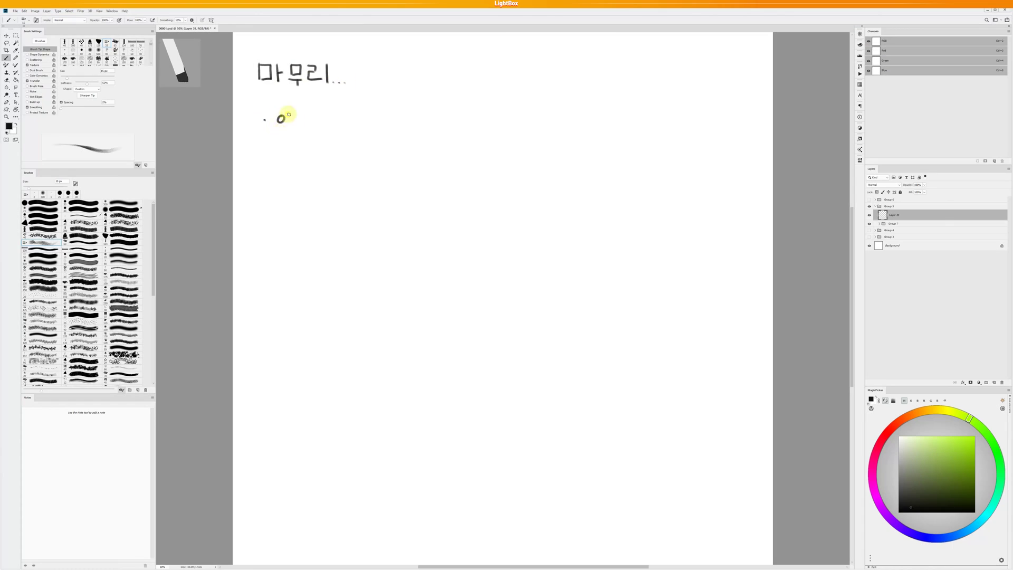
Step: Handwrite the closing note "앞으로 다양한 그림 주제로 계속 만나요." in black under the heading and add more strokes below it
mouse_move(446, 116)
left_mouse_down()
mouse_move(495, 127)
mouse_move(556, 131)
left_mouse_up()
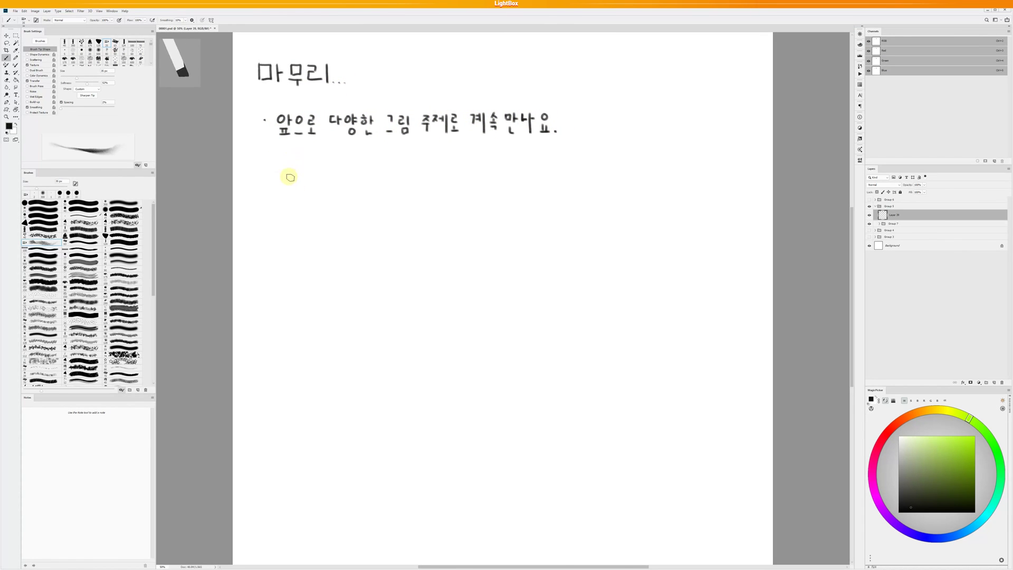
left_click_drag(278, 187, 288, 222)
left_click_drag(308, 186, 322, 208)
mouse_move(409, 194)
left_mouse_down()
mouse_move(475, 198)
mouse_move(651, 129)
mouse_move(640, 197)
mouse_move(589, 196)
mouse_move(597, 129)
mouse_move(285, 308)
mouse_move(420, 297)
mouse_move(670, 299)
mouse_move(355, 375)
mouse_move(418, 370)
left_mouse_up()
key("bracketleft")
mouse_move(429, 307)
left_mouse_down()
mouse_move(543, 346)
mouse_move(660, 346)
mouse_move(355, 413)
mouse_move(496, 405)
mouse_move(635, 477)
mouse_move(359, 459)
mouse_move(639, 477)
mouse_move(752, 505)
left_mouse_up()
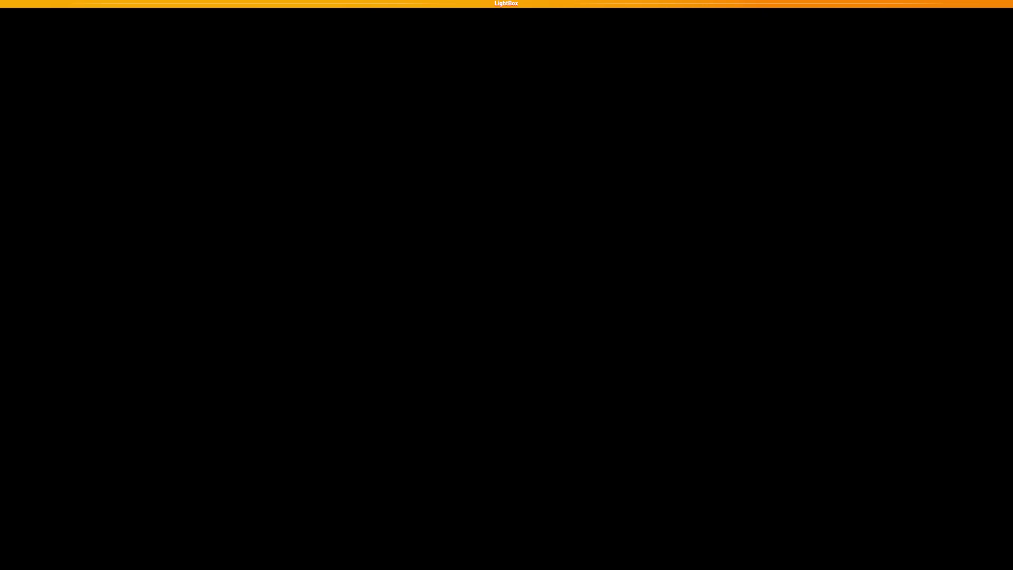